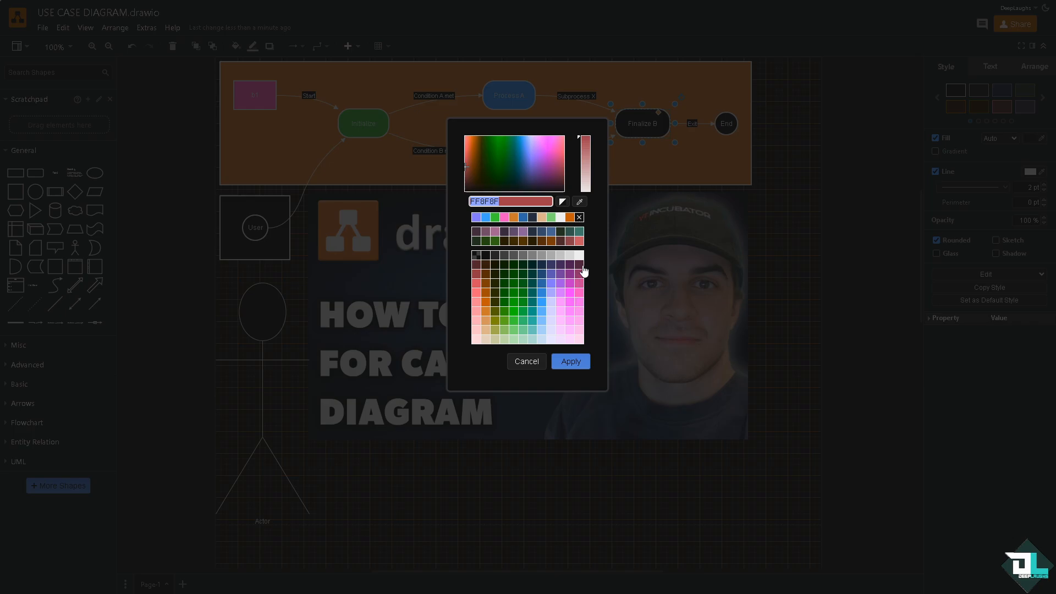
Step: Fill the Finalize B shape with dark maroon and leave the End circle's fill black
{"action": "left_click", "coordinate": [578, 361]}
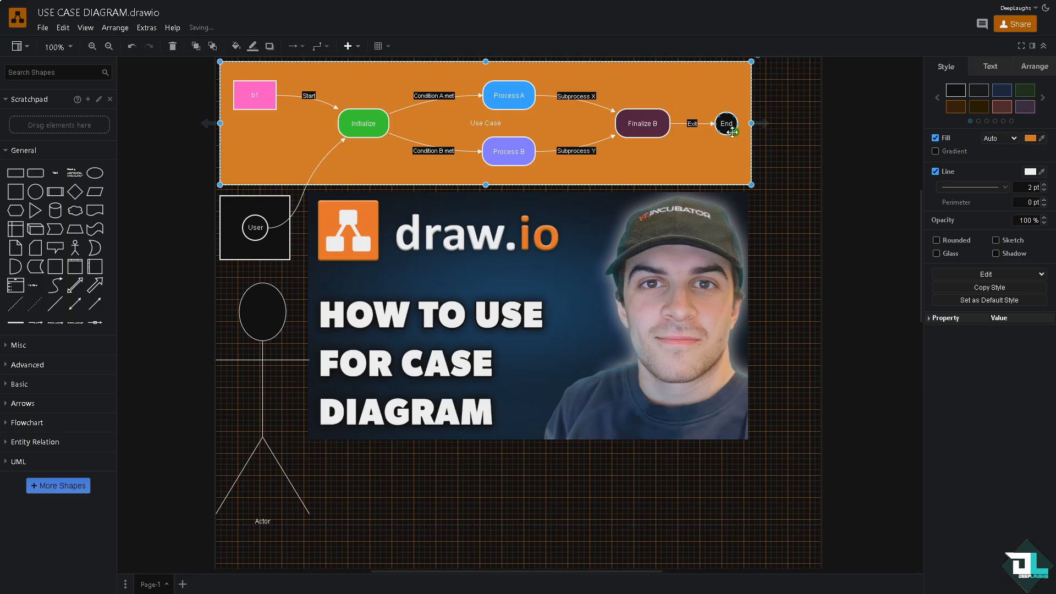
{"action": "left_click", "coordinate": [728, 129]}
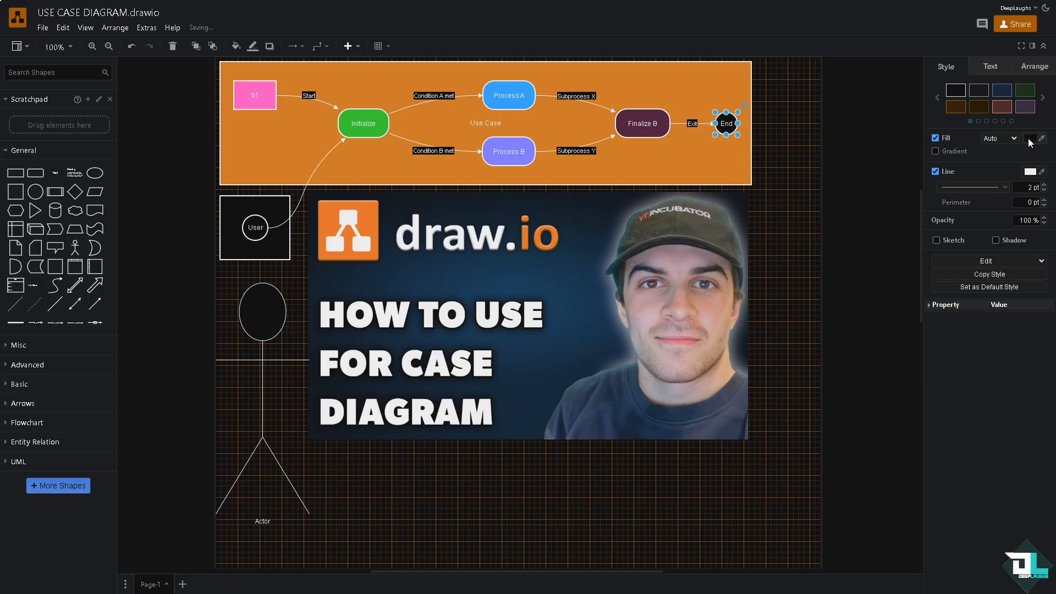
{"action": "left_click", "coordinate": [810, 183]}
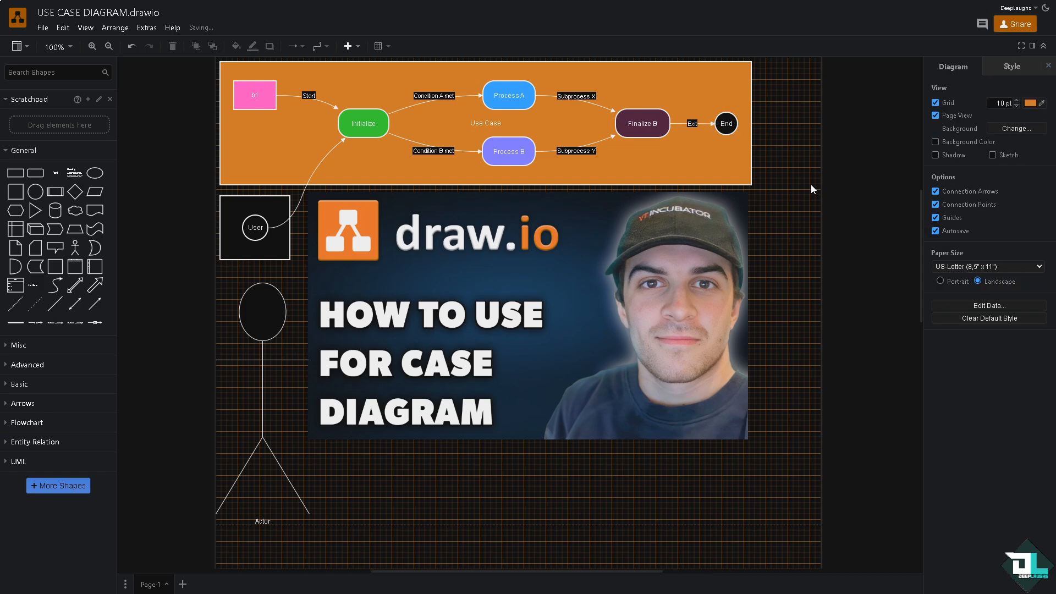
Step: Fill the rectangle behind the User circle with a custom light pink
{"action": "left_click", "coordinate": [251, 200]}
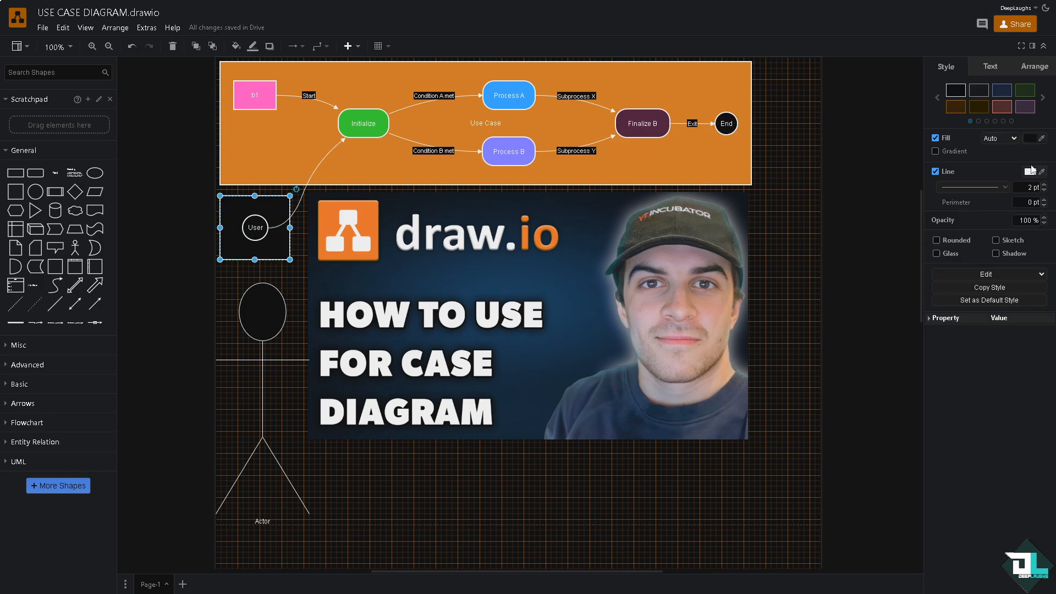
{"action": "left_click", "coordinate": [1031, 139]}
{"action": "left_click_drag", "start_coordinate": [538, 146], "coordinate": [545, 131]}
{"action": "left_click_drag", "start_coordinate": [586, 169], "coordinate": [586, 179]}
{"action": "left_click", "coordinate": [570, 361]}
{"action": "left_click", "coordinate": [823, 295]}
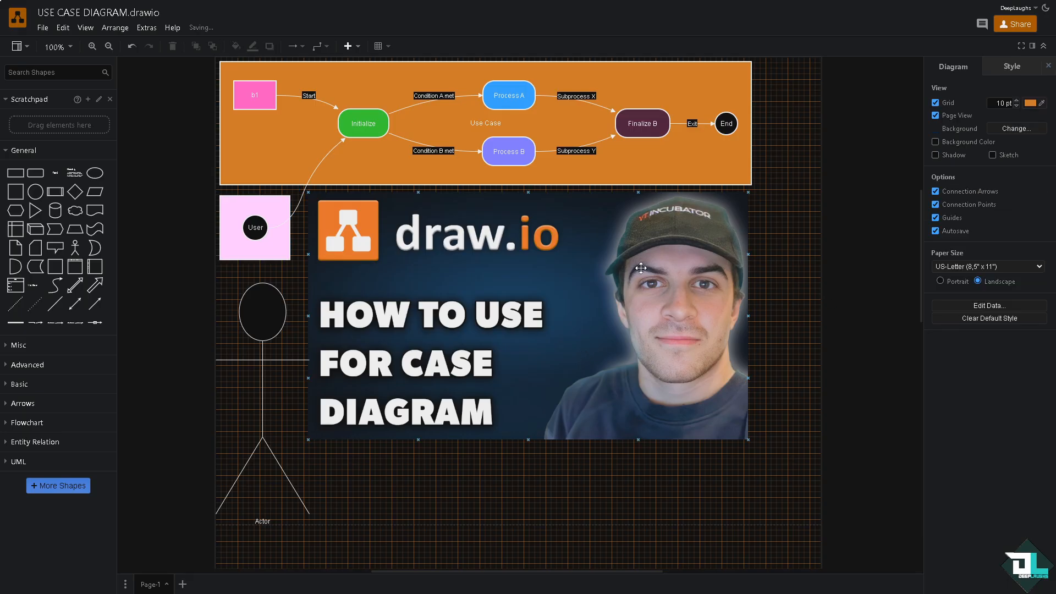
Step: Add a Misc Ellipse Sketch shape over the actor's head and shrink it to fit inside the head
{"action": "left_click", "coordinate": [256, 313]}
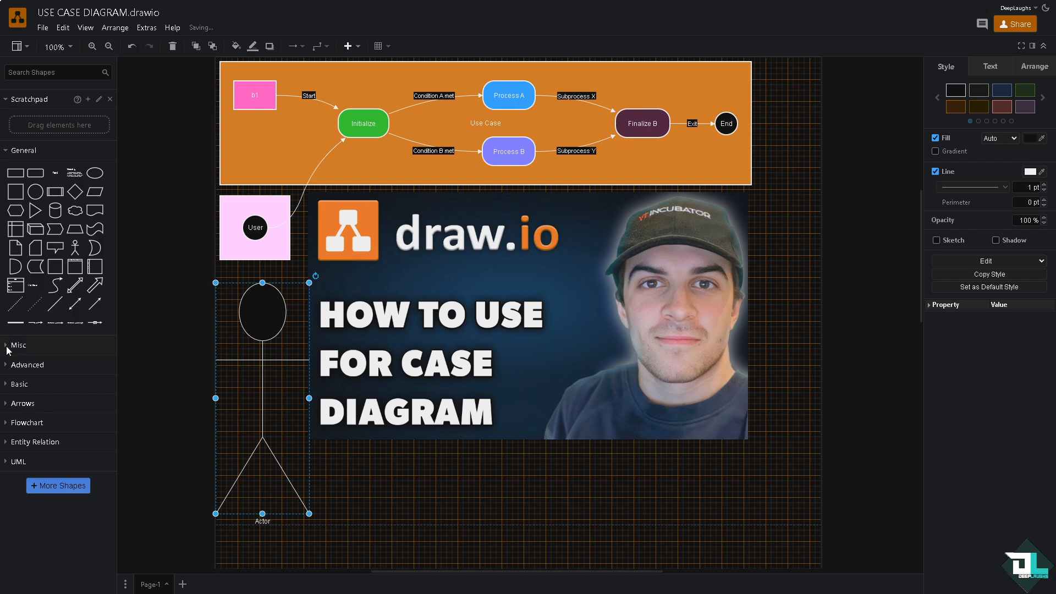
{"action": "left_click", "coordinate": [12, 345]}
{"action": "mouse_move", "coordinate": [101, 448]}
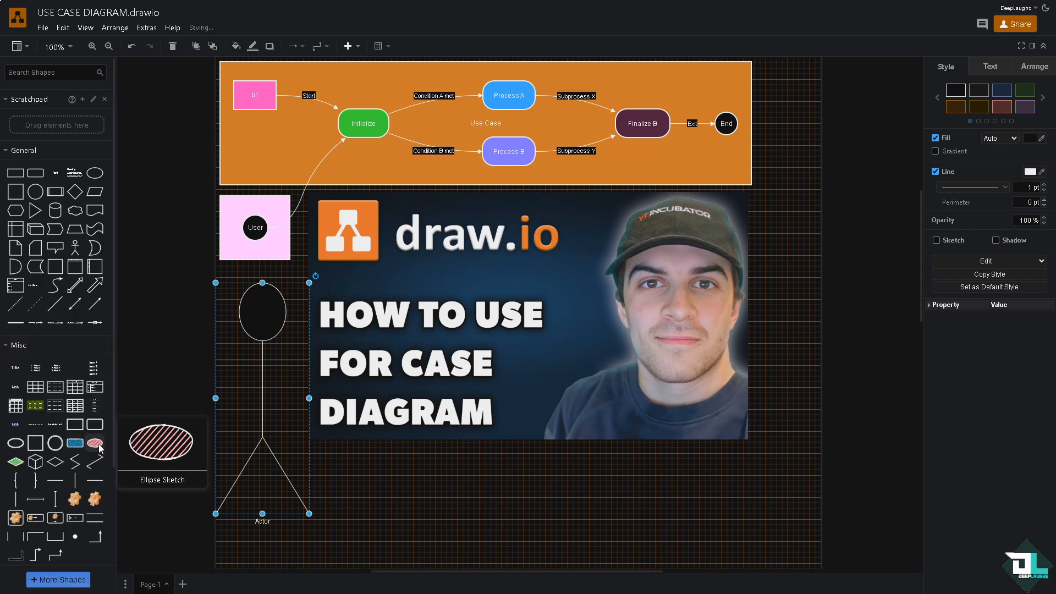
{"action": "mouse_move", "coordinate": [101, 448]}
{"action": "left_mouse_down"}
{"action": "mouse_move", "coordinate": [265, 285]}
{"action": "mouse_move", "coordinate": [248, 295]}
{"action": "left_mouse_up"}
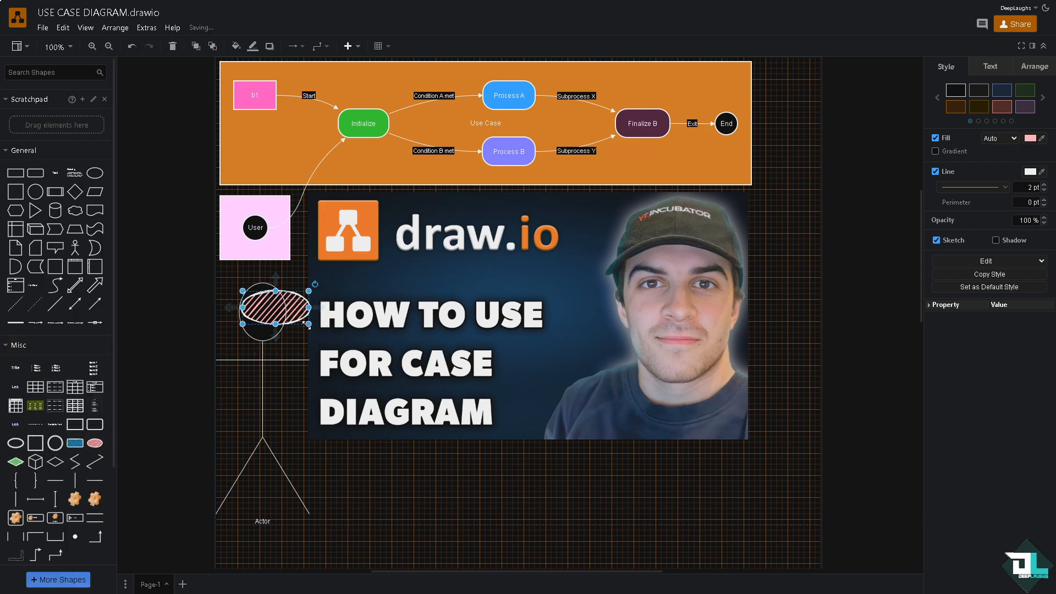
{"action": "left_click_drag", "start_coordinate": [306, 325], "coordinate": [265, 303]}
Step: Place a variable-aspect gear image over the actor's torso, between the head and the legs
{"action": "scroll", "coordinate": [82, 385], "scroll_direction": "down", "scroll_amount": 1}
{"action": "mouse_move", "coordinate": [95, 448]}
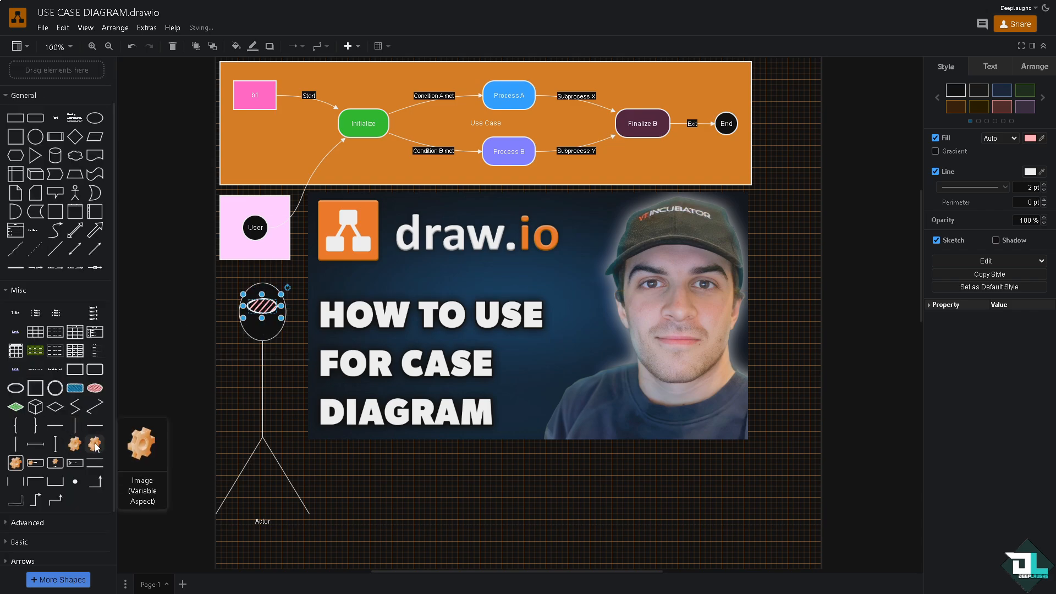
{"action": "left_click_drag", "start_coordinate": [96, 447], "coordinate": [272, 405]}
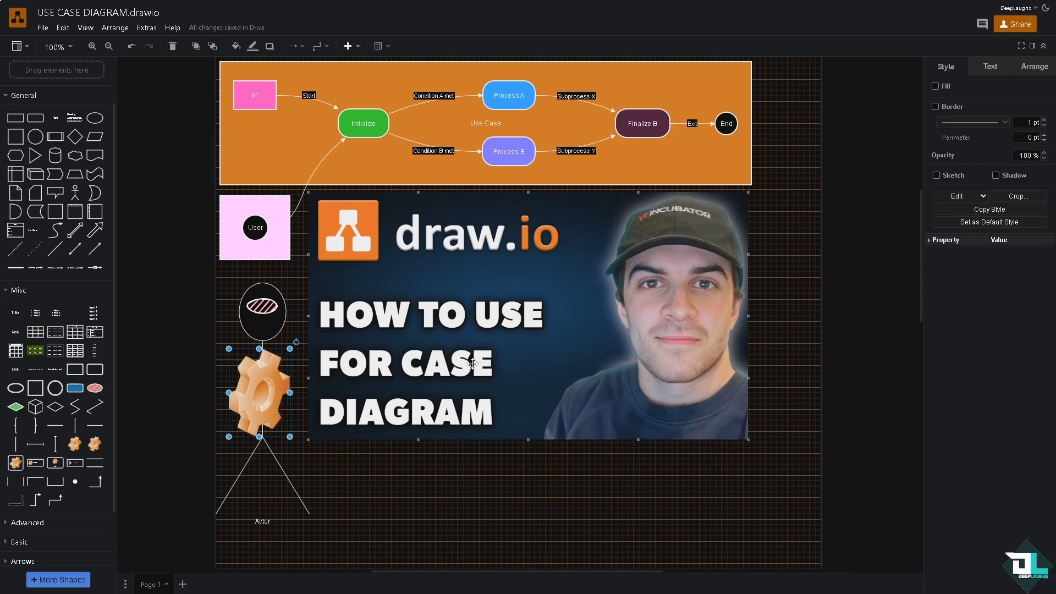
{"action": "left_click", "coordinate": [796, 222]}
Step: Look over the diagram-wide view options and the diagram style presets
{"action": "right_click", "coordinate": [791, 219]}
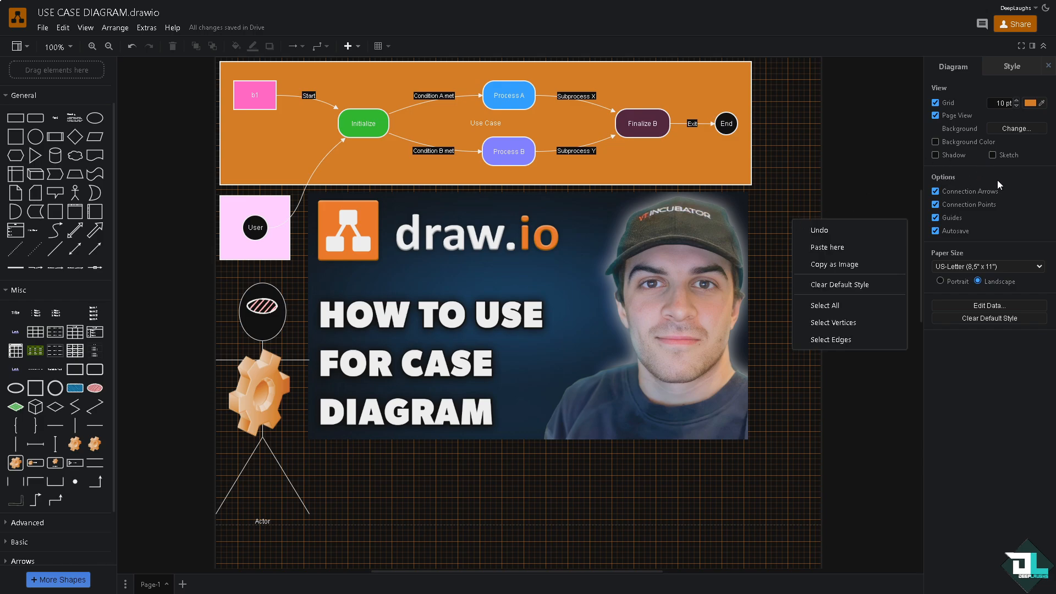
{"action": "left_click", "coordinate": [960, 73]}
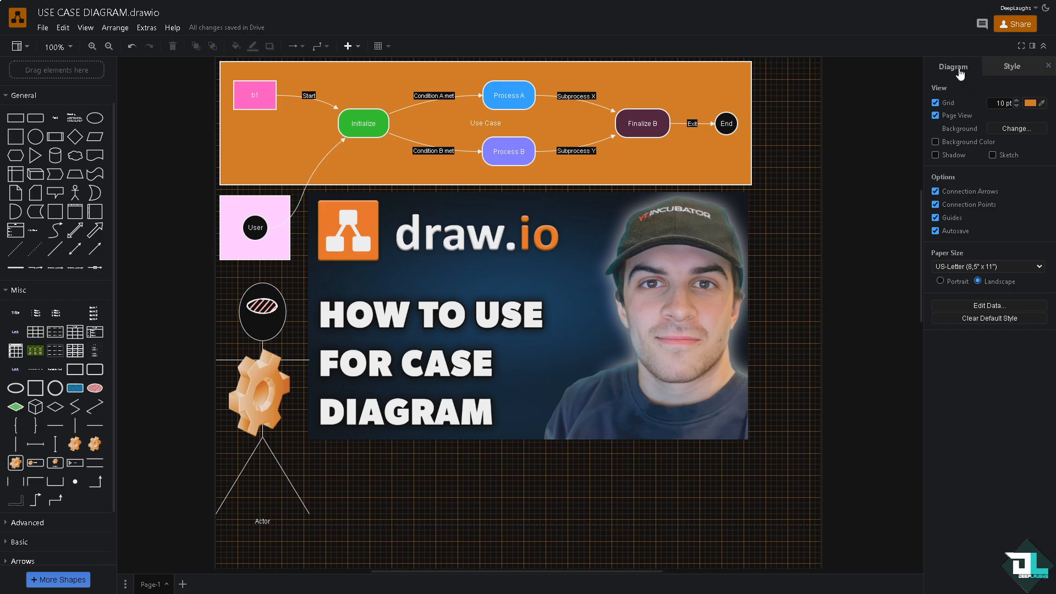
{"action": "left_click", "coordinate": [1004, 68]}
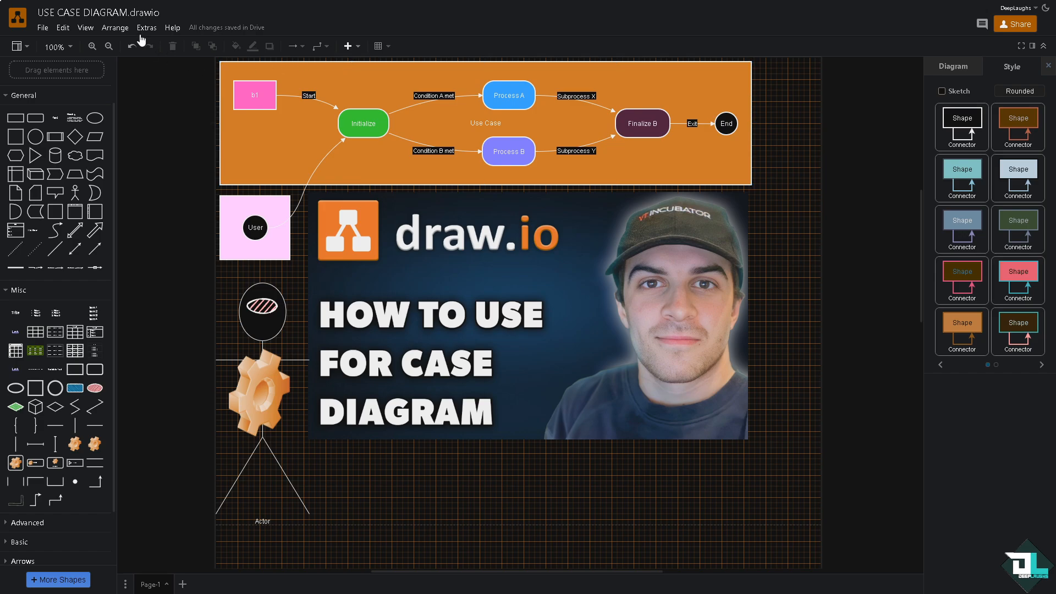
Step: Turn off the canvas grid and the alignment guides
{"action": "left_click", "coordinate": [84, 32]}
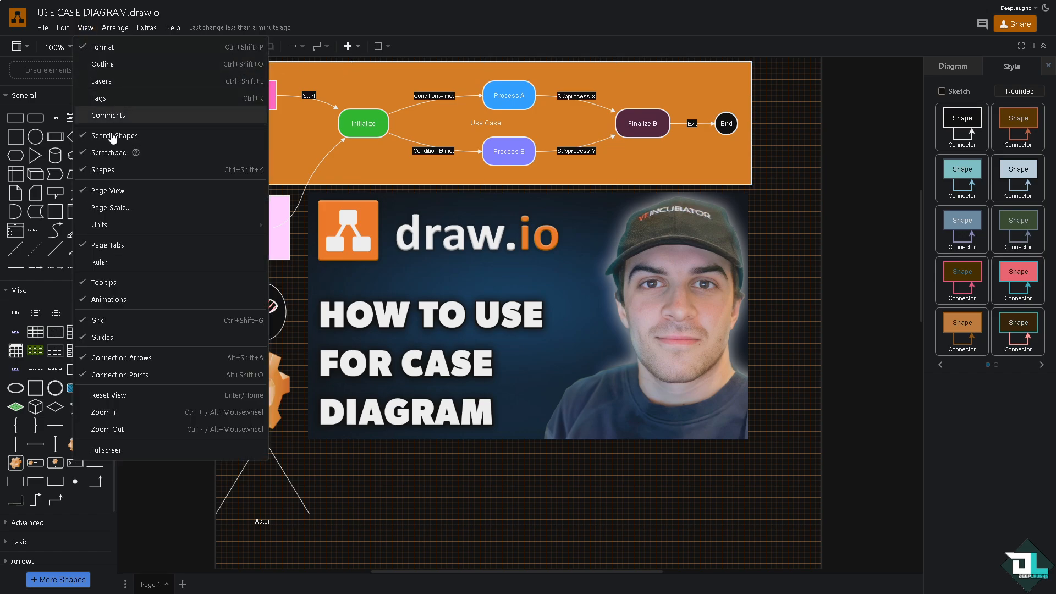
{"action": "left_click", "coordinate": [132, 324]}
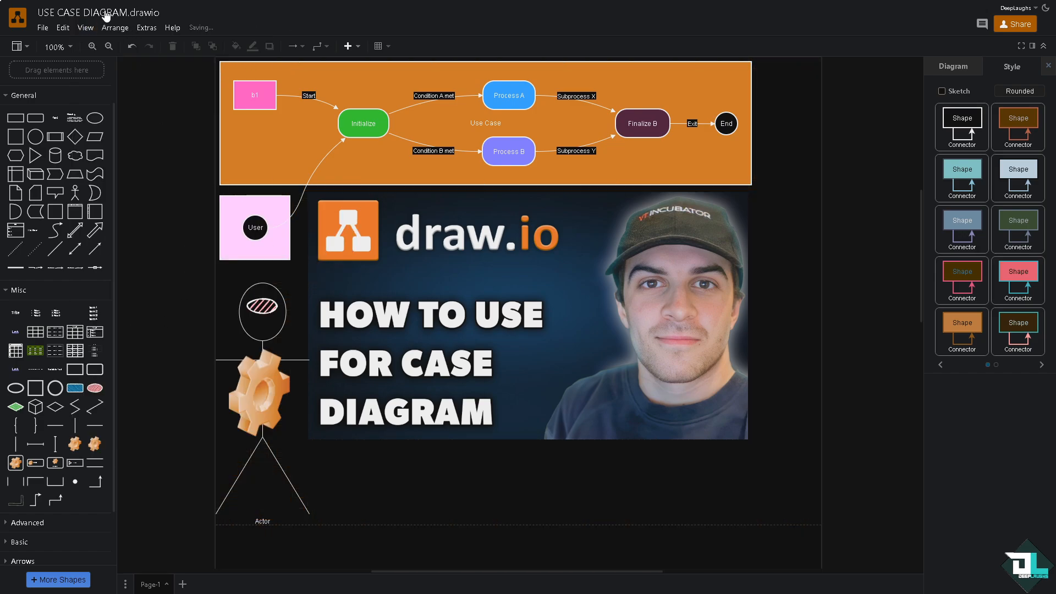
{"action": "left_click", "coordinate": [114, 31]}
{"action": "mouse_move", "coordinate": [84, 31]}
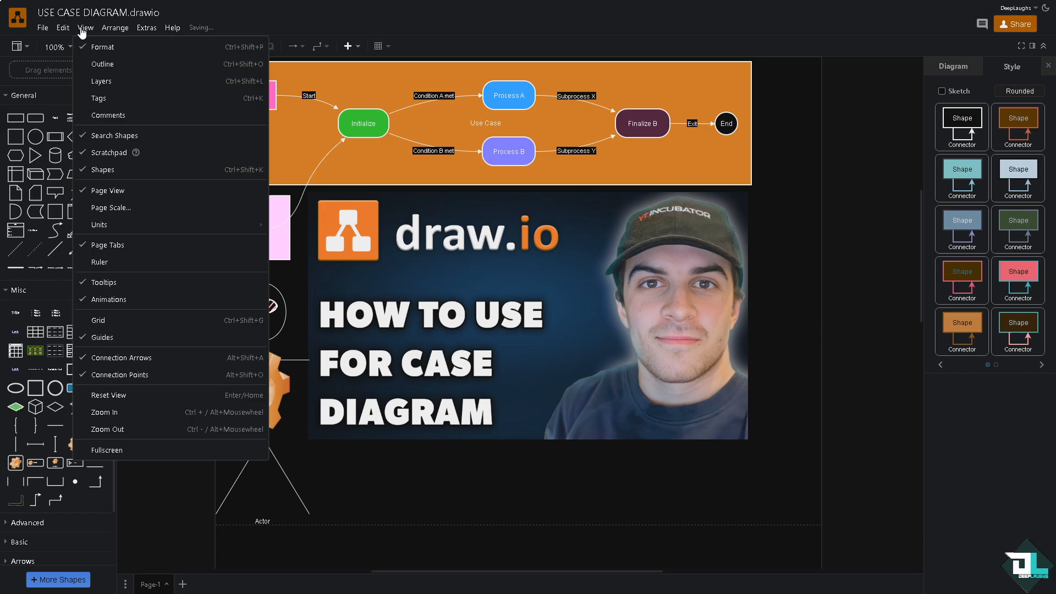
{"action": "left_click", "coordinate": [117, 339]}
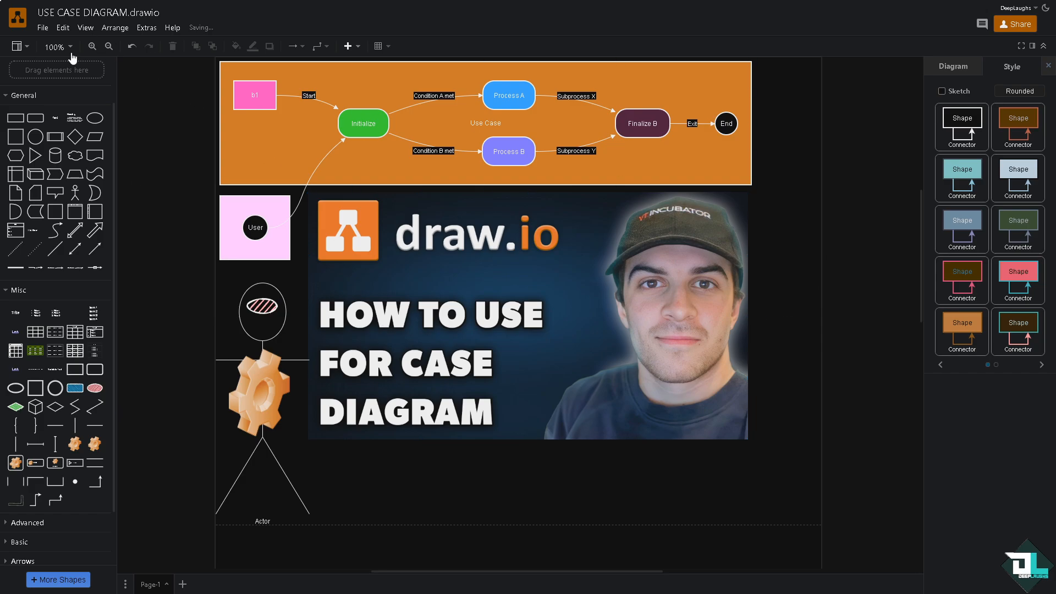
Step: Turn the canvas grid and the alignment guides back on
{"action": "left_click", "coordinate": [85, 28]}
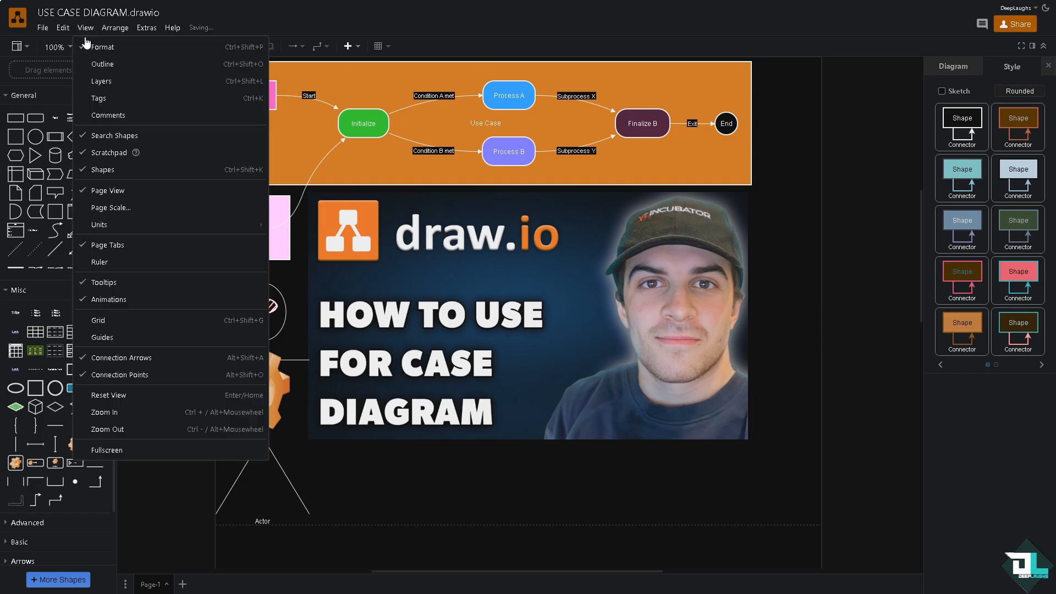
{"action": "left_click", "coordinate": [131, 329]}
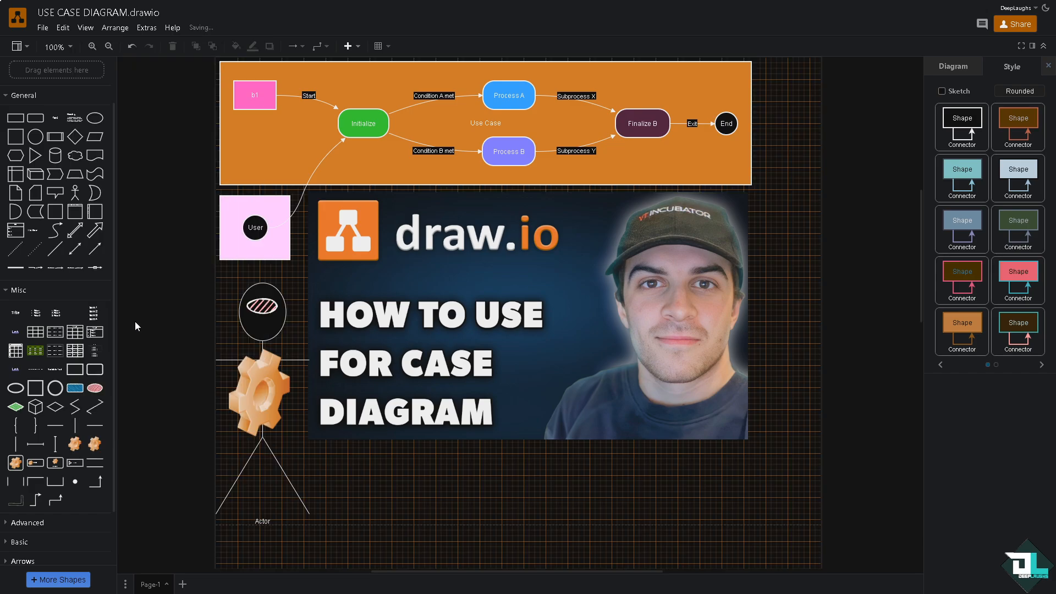
{"action": "left_click", "coordinate": [86, 29]}
{"action": "left_click", "coordinate": [131, 343]}
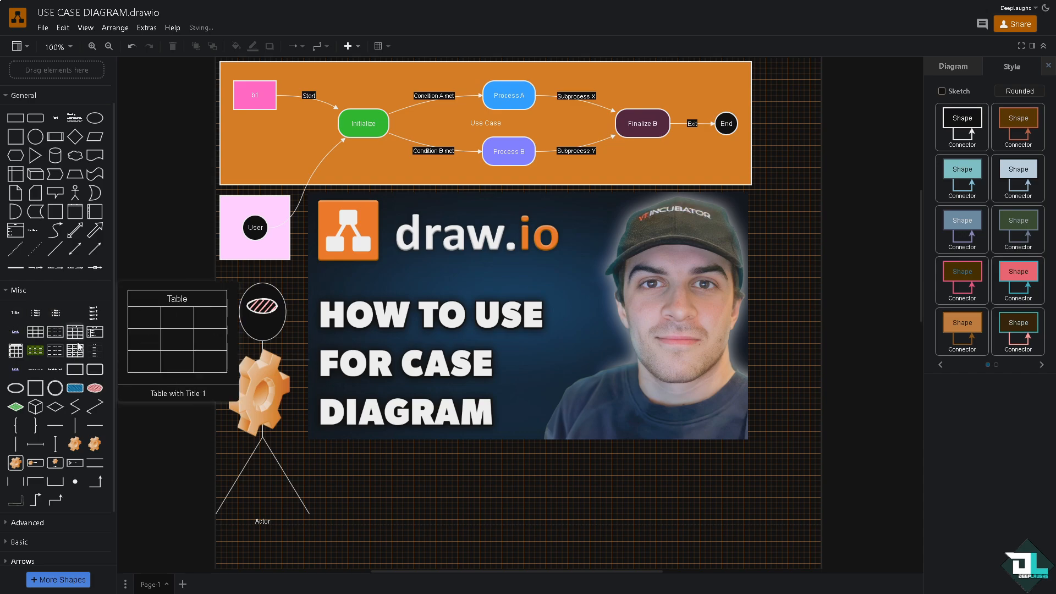
Step: Insert the green striped table from the Misc shapes beneath the picture, beside the actor's legs
{"action": "mouse_move", "coordinate": [59, 345]}
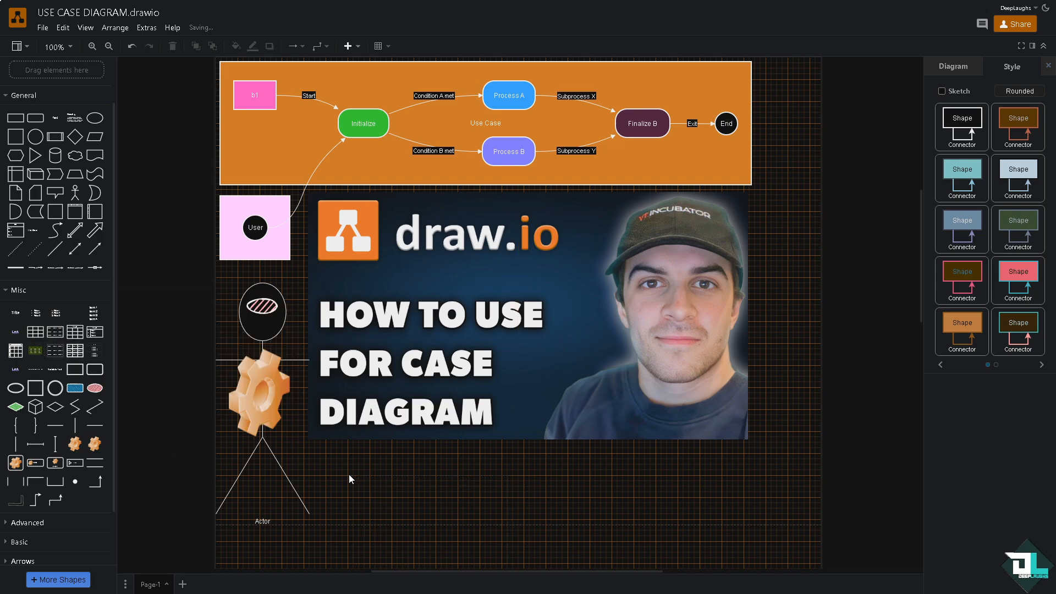
{"action": "left_click_drag", "start_coordinate": [349, 474], "coordinate": [338, 470]}
{"action": "left_click_drag", "start_coordinate": [409, 482], "coordinate": [386, 458]}
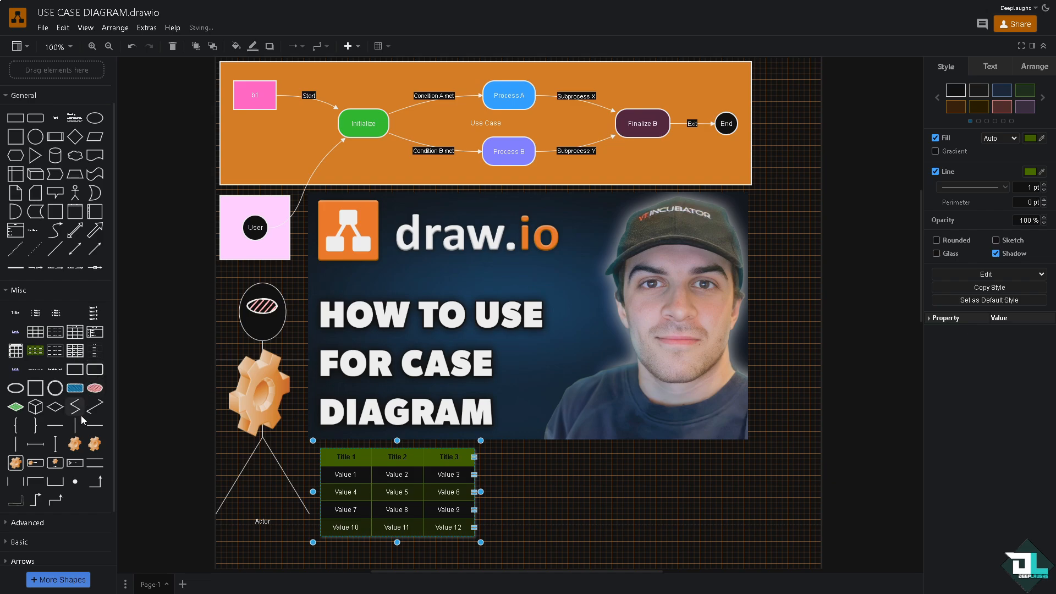
Step: Add a rounded gear-icon label beside the green table, widen it, and enter the text DEEP LAUGHS
{"action": "left_click_drag", "start_coordinate": [36, 464], "coordinate": [490, 458]}
{"action": "left_click_drag", "start_coordinate": [567, 492], "coordinate": [753, 540]}
{"action": "double_click", "coordinate": [527, 497]}
{"action": "type", "text": "DEEP LAUGHS"}
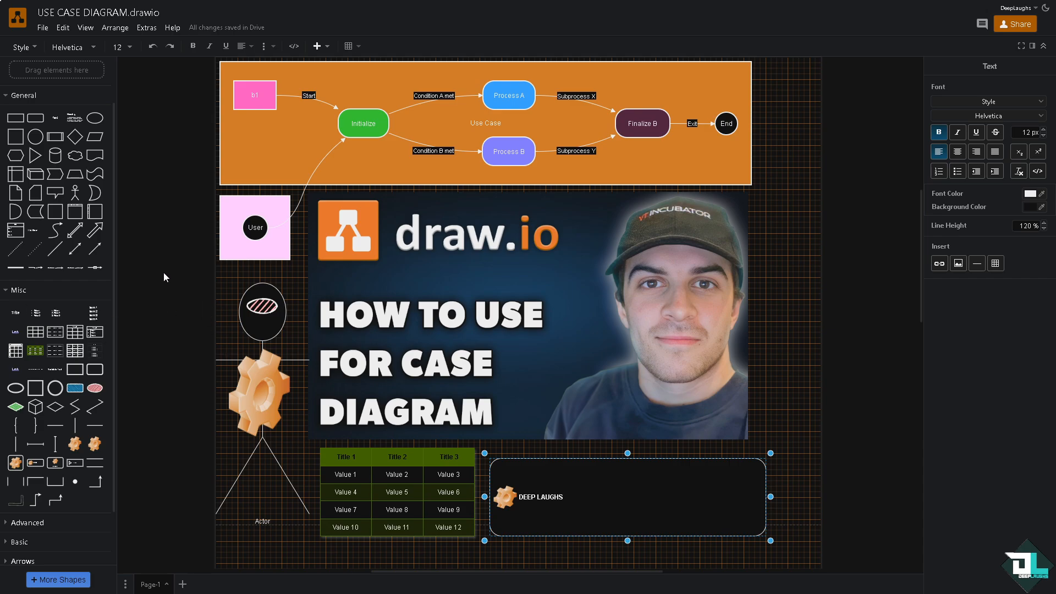
Step: Collapse the Misc shapes, search the shape library for CONNECTOR, and load more results
{"action": "left_click", "coordinate": [8, 290]}
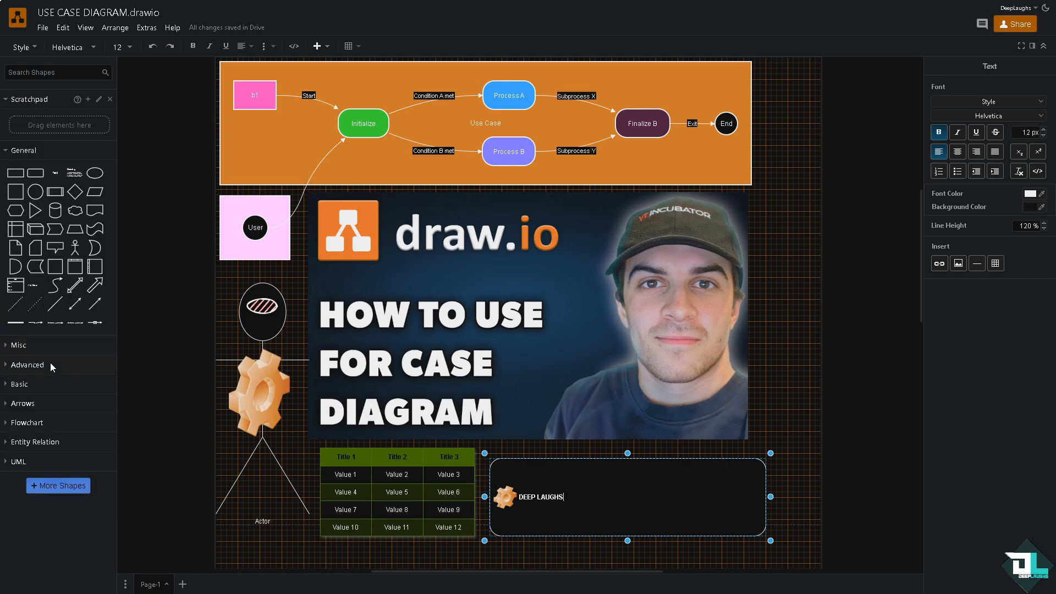
{"action": "left_click", "coordinate": [67, 73]}
{"action": "type", "text": "CONNECTOR"}
{"action": "key", "text": "Return"}
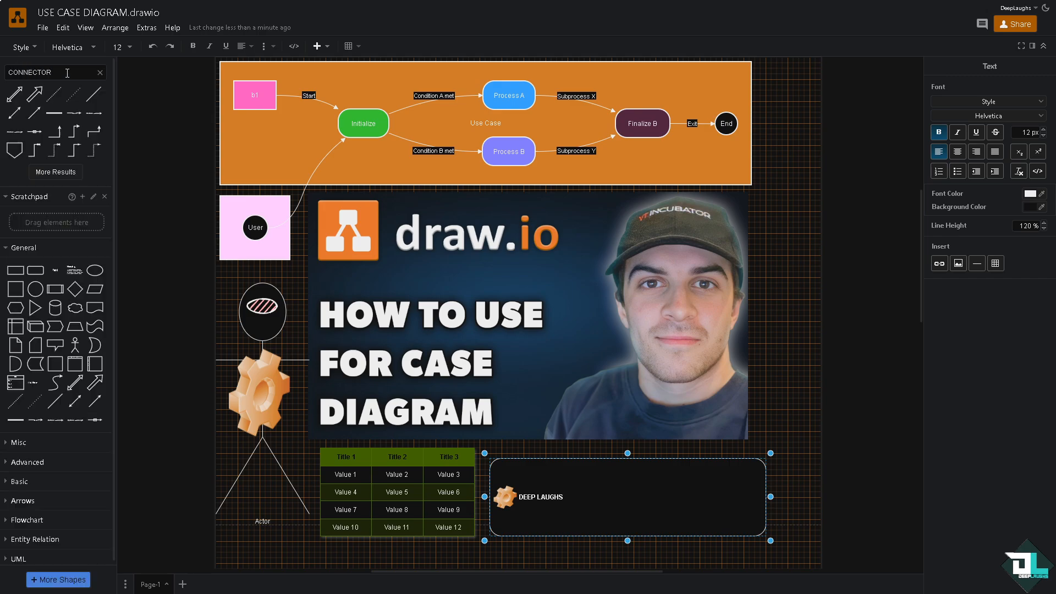
{"action": "left_click", "coordinate": [56, 172]}
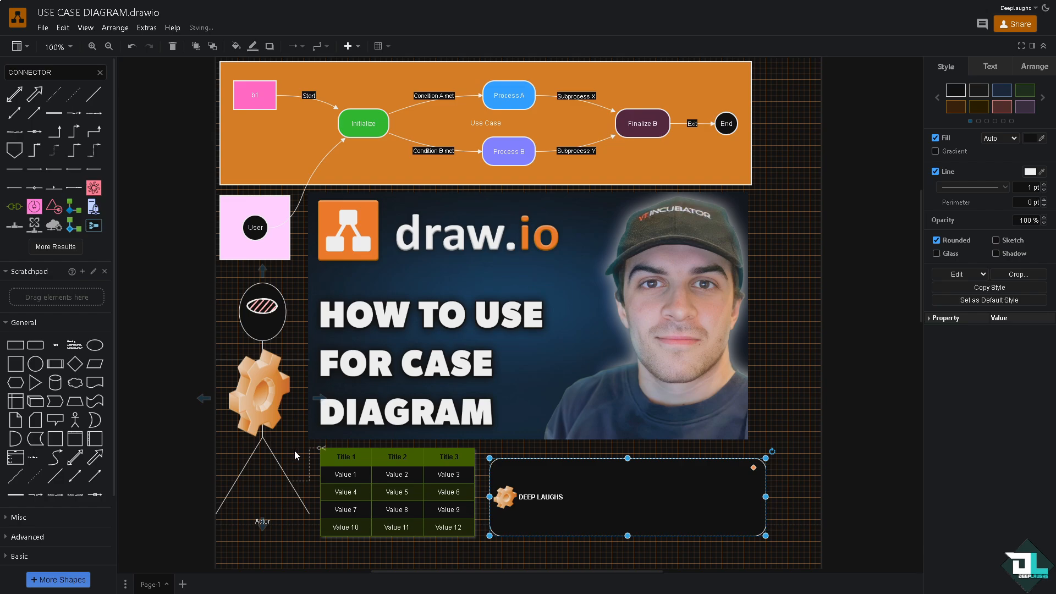
Step: Attach the end of a dashed connector to the header row of the green table, next to the actor's legs
{"action": "left_click", "coordinate": [317, 448]}
{"action": "left_click_drag", "start_coordinate": [325, 448], "coordinate": [321, 454]}
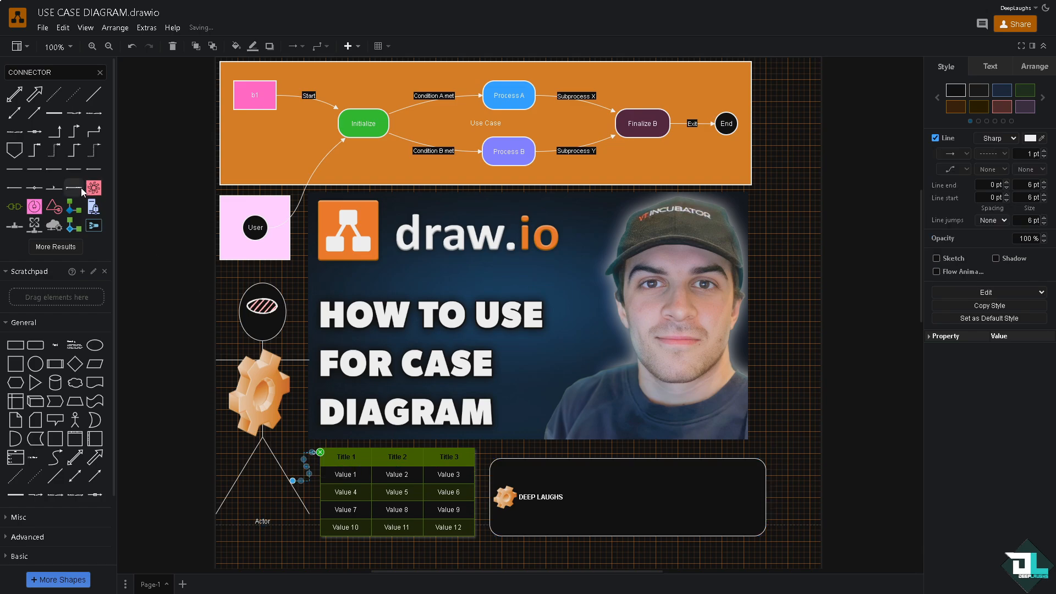
Step: Place the blue-and-green node icon at the picture's lower corner, above the DEEP LAUGHS box, and adjust its size and position
{"action": "left_click_drag", "start_coordinate": [74, 206], "coordinate": [759, 403]}
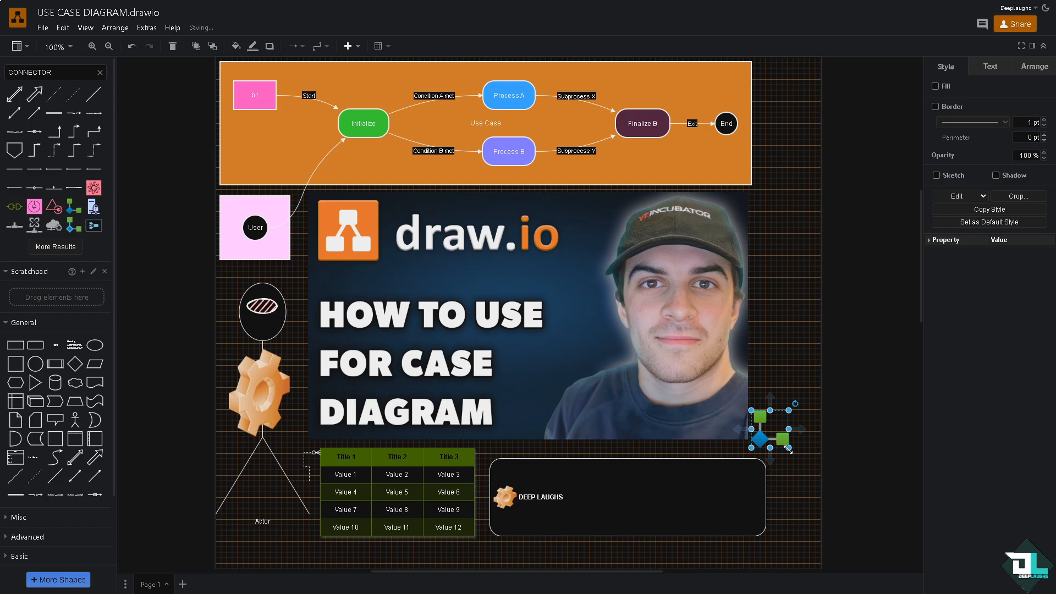
{"action": "left_click_drag", "start_coordinate": [788, 449], "coordinate": [770, 461]}
{"action": "left_click_drag", "start_coordinate": [763, 422], "coordinate": [757, 429]}
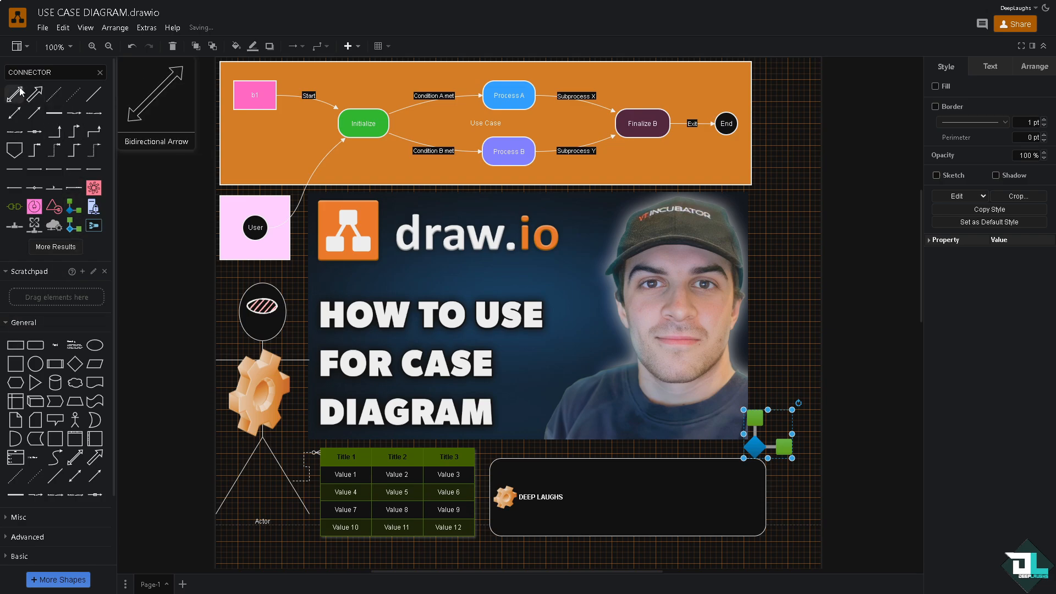
Step: Place a bent block arrow between the actor's head and the pink User rectangle
{"action": "left_click_drag", "start_coordinate": [34, 94], "coordinate": [243, 268]}
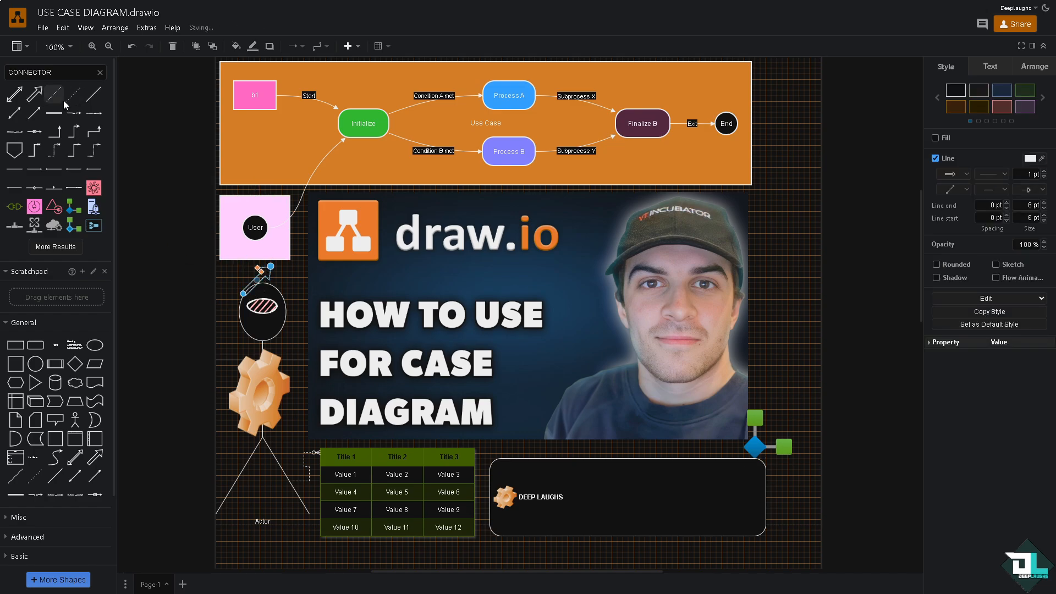
{"action": "key", "text": "ctrl+z"}
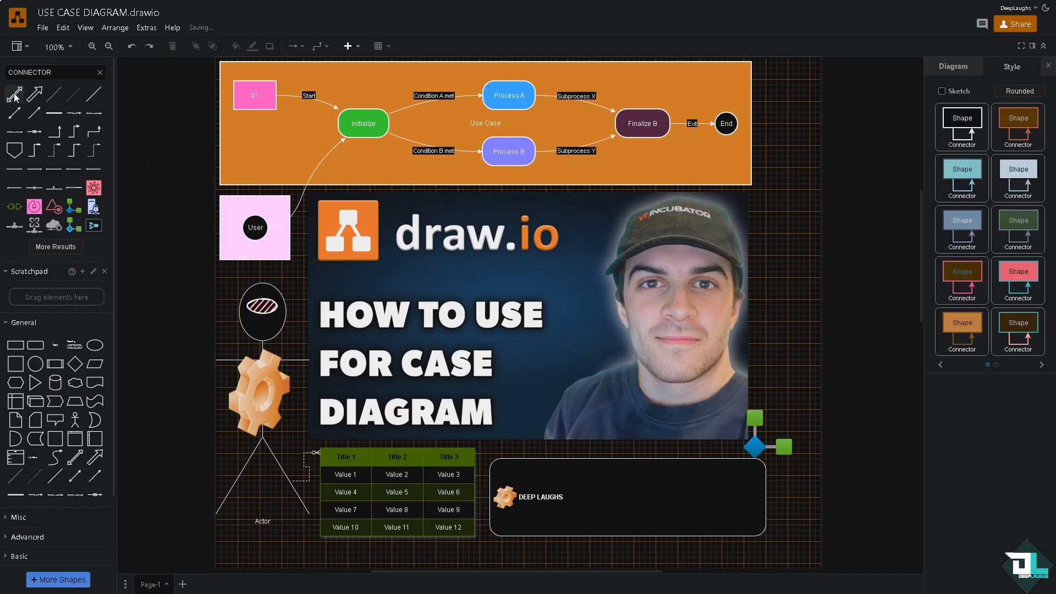
{"action": "left_click_drag", "start_coordinate": [14, 97], "coordinate": [265, 270]}
{"action": "left_click", "coordinate": [278, 292]}
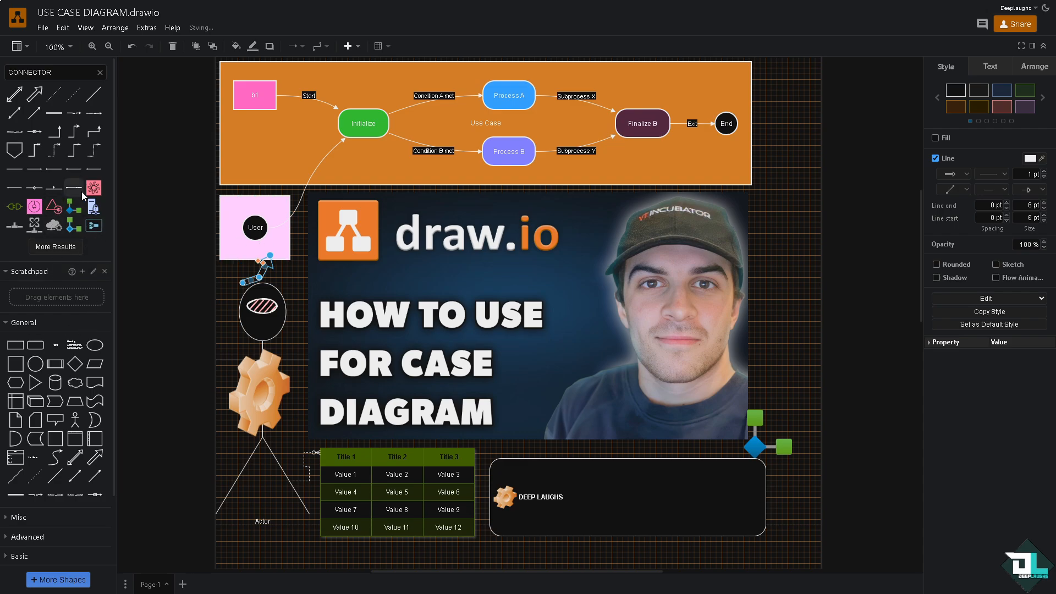
Step: Place the pink starburst icon and the blue locked-server icon side by side inside the DEEP LAUGHS box, sized to its height
{"action": "left_click_drag", "start_coordinate": [93, 188], "coordinate": [617, 462]}
{"action": "left_click_drag", "start_coordinate": [661, 488], "coordinate": [628, 489]}
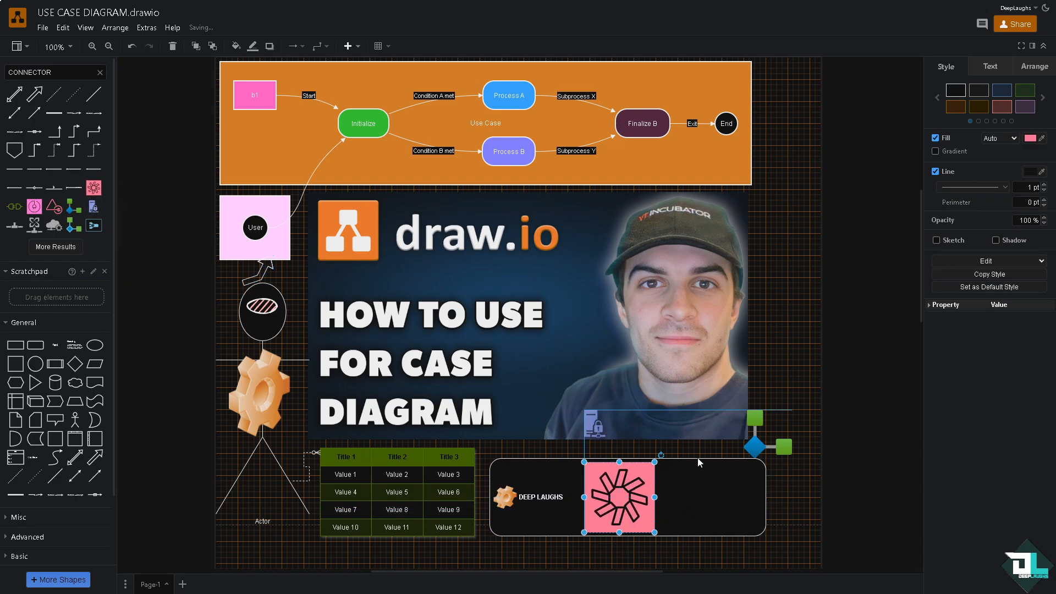
{"action": "left_click_drag", "start_coordinate": [698, 462], "coordinate": [722, 466]}
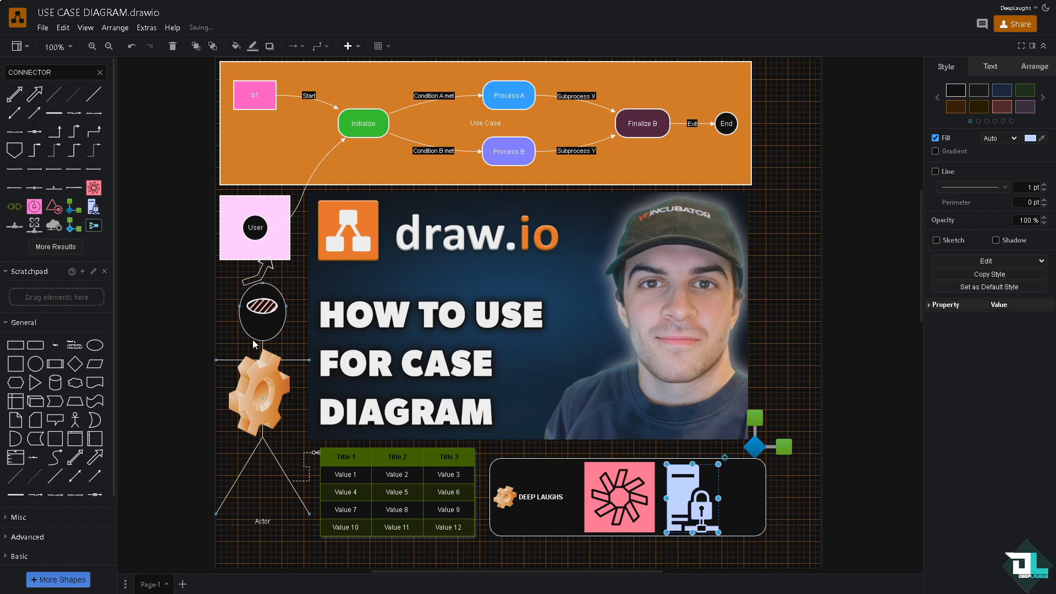
{"action": "left_click", "coordinate": [220, 296]}
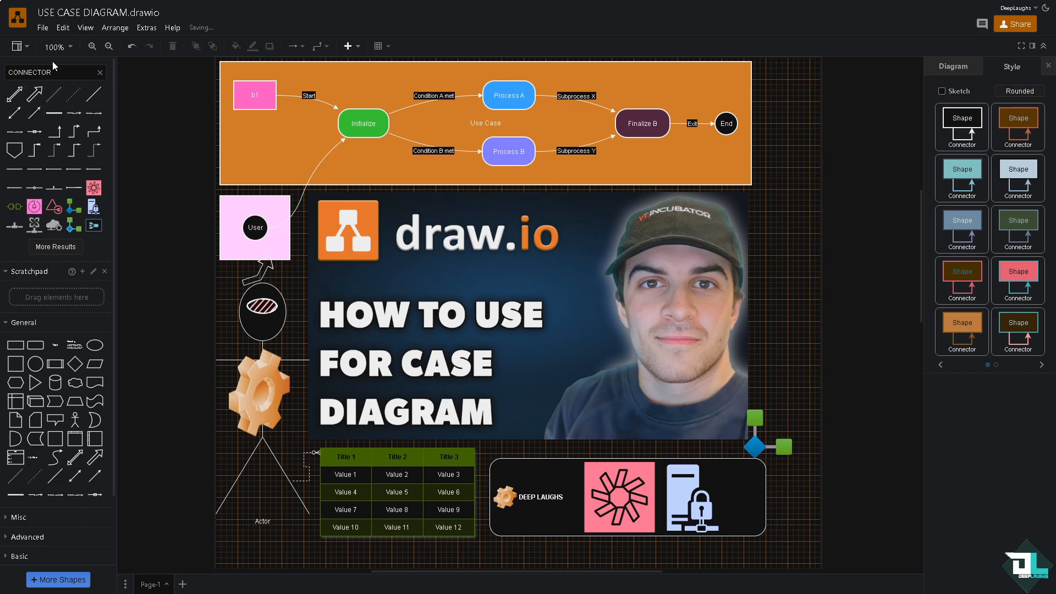
Step: Save the use case diagram
{"action": "left_click", "coordinate": [43, 28]}
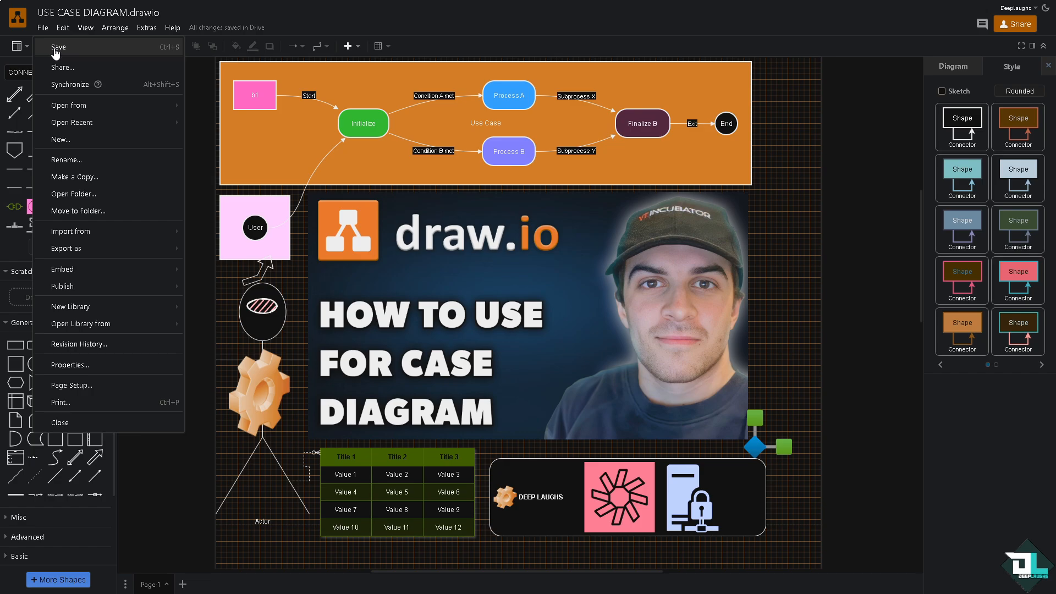
{"action": "left_click", "coordinate": [55, 52]}
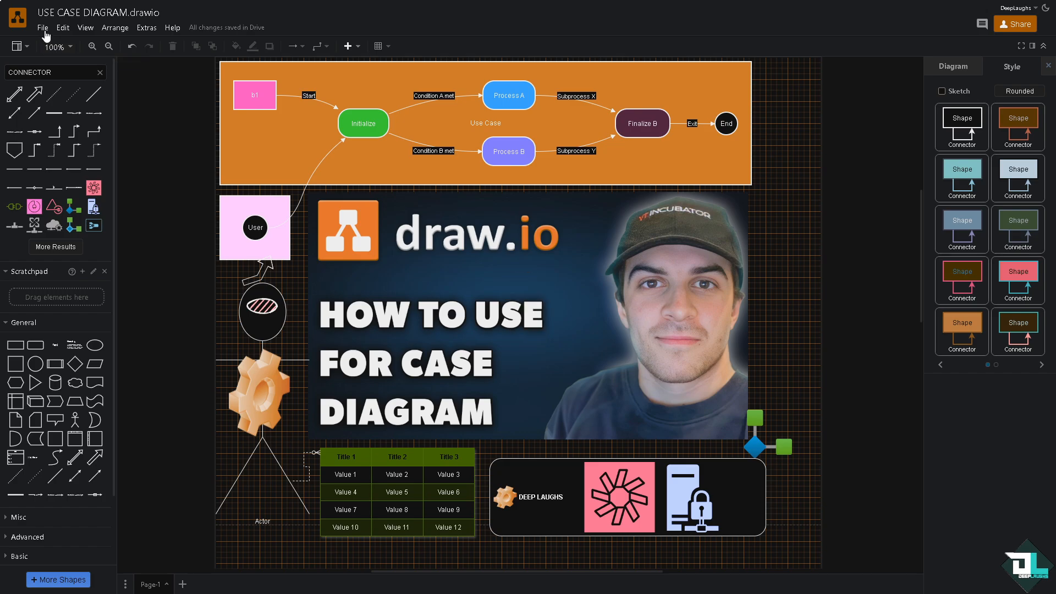
Step: Start exporting the diagram as a PNG image, with the image size set to Diagram
{"action": "left_click", "coordinate": [44, 29]}
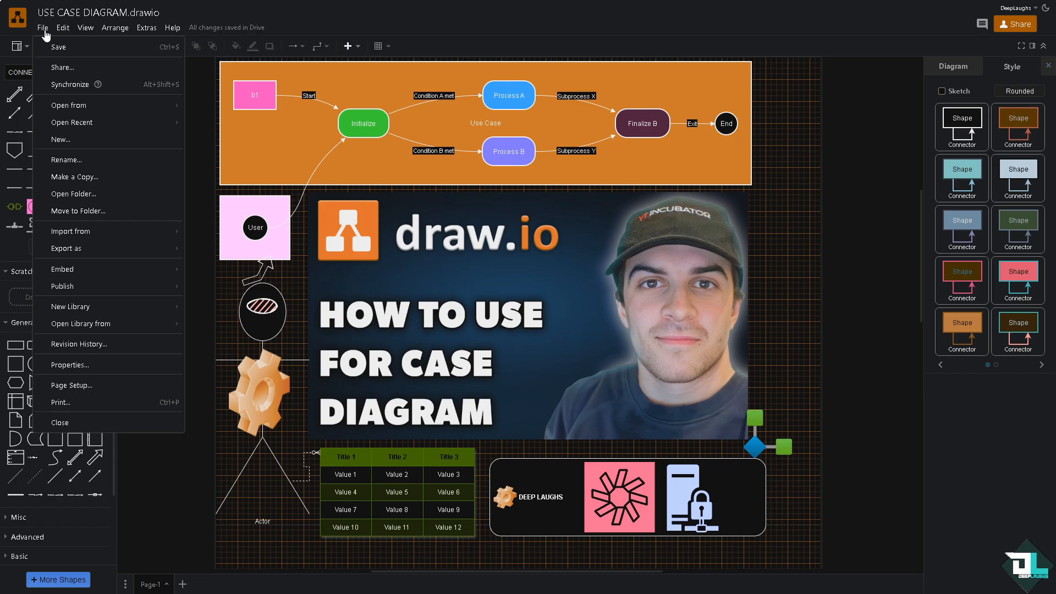
{"action": "mouse_move", "coordinate": [93, 248]}
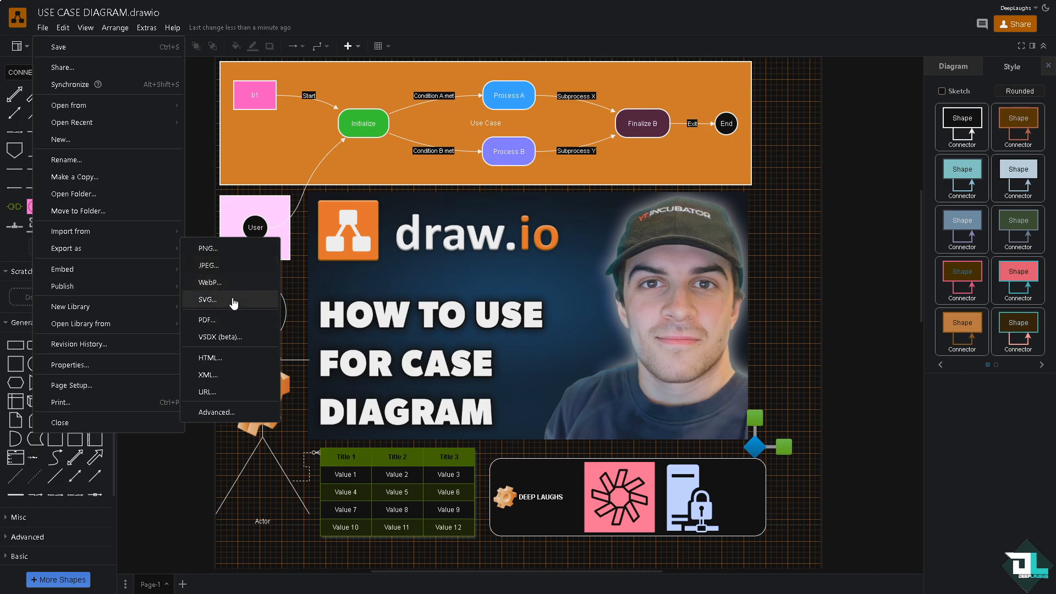
{"action": "left_click", "coordinate": [235, 258]}
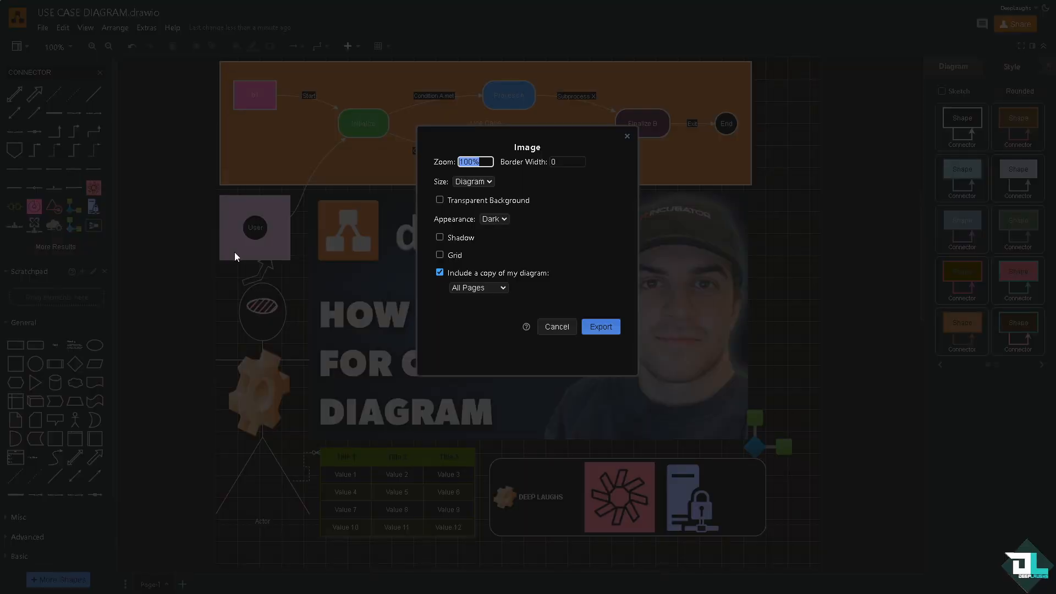
{"action": "left_click", "coordinate": [489, 182]}
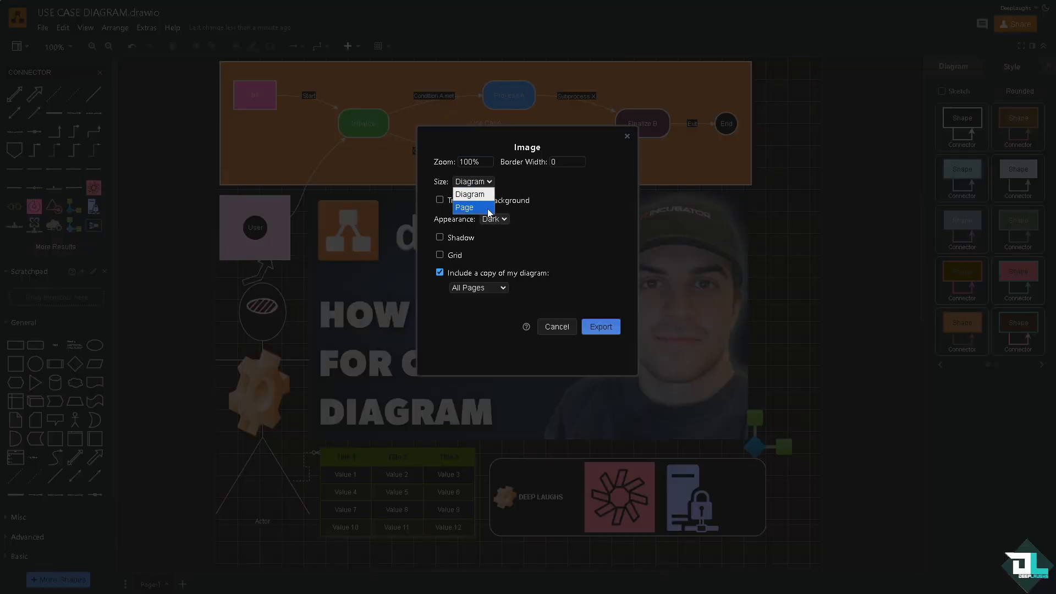
{"action": "left_click", "coordinate": [488, 210]}
{"action": "left_click", "coordinate": [491, 183]}
{"action": "left_click", "coordinate": [481, 197]}
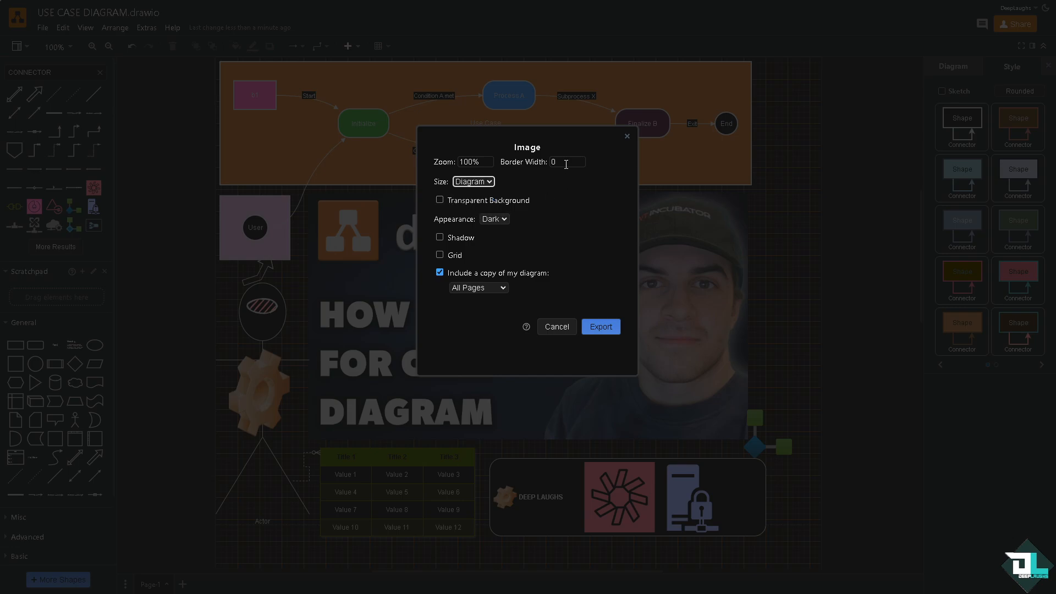
Step: Give the exported image a border width of 6.9, include the grid and shadow, and run the export
{"action": "left_click", "coordinate": [566, 164]}
{"action": "left_click", "coordinate": [483, 163]}
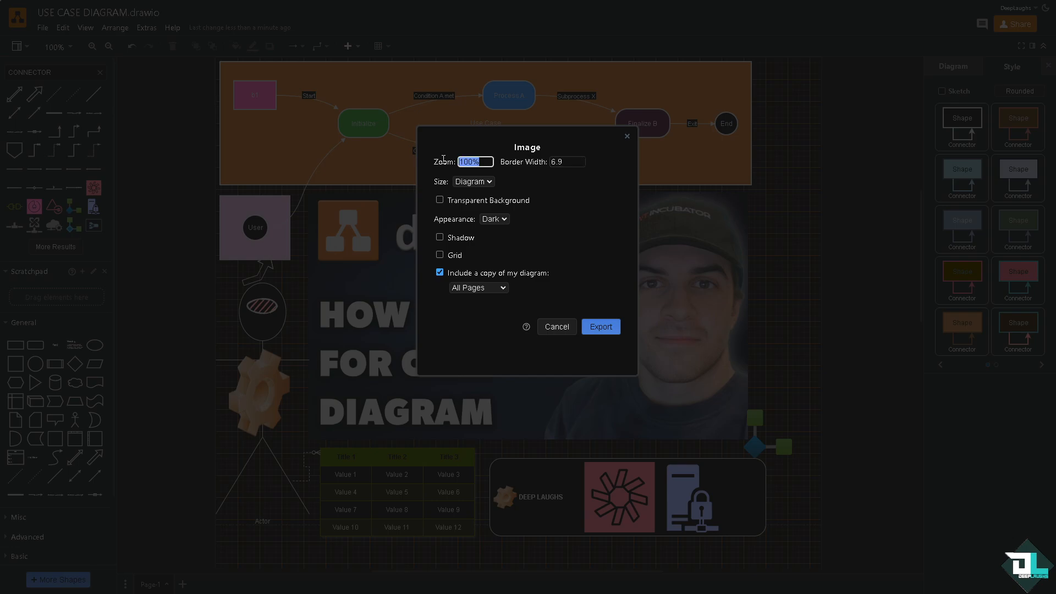
{"action": "type", "text": "69"}
{"action": "left_click", "coordinate": [553, 254]}
{"action": "left_click", "coordinate": [440, 256]}
{"action": "left_click", "coordinate": [440, 237]}
{"action": "left_click", "coordinate": [502, 292]}
{"action": "left_click", "coordinate": [576, 282]}
{"action": "left_click", "coordinate": [601, 327]}
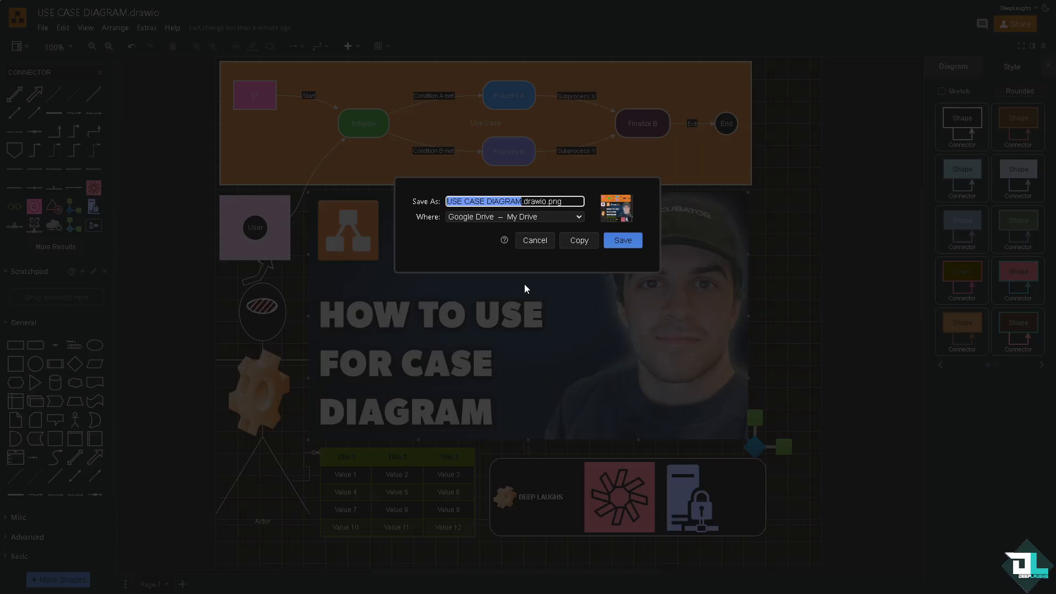
Step: Save the exported image as USE CASE DIAGRAM.drawio.png to My Drive in Google Drive
{"action": "left_click", "coordinate": [547, 219]}
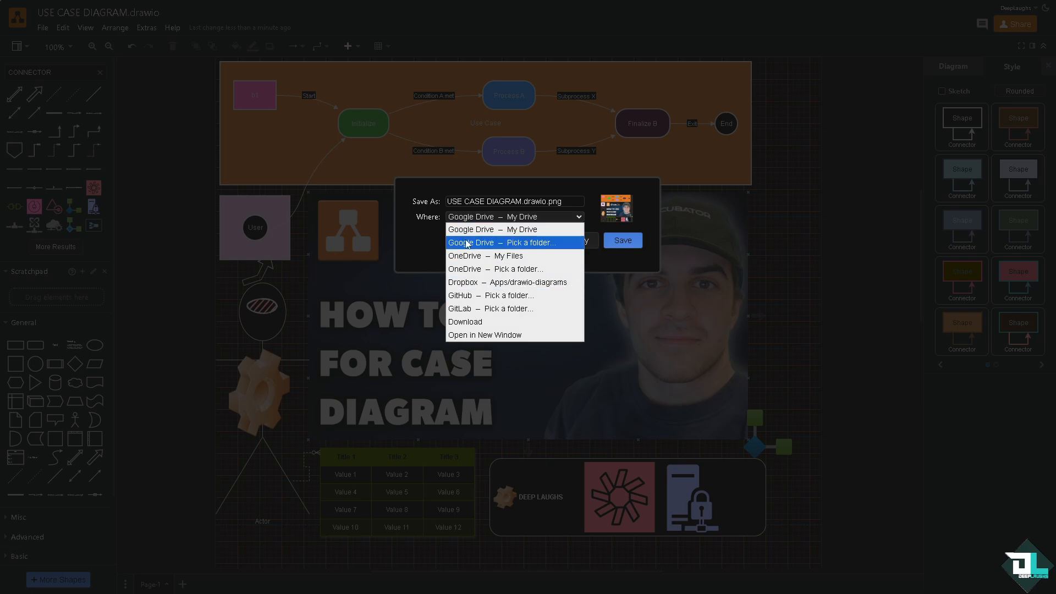
{"action": "left_click", "coordinate": [422, 242]}
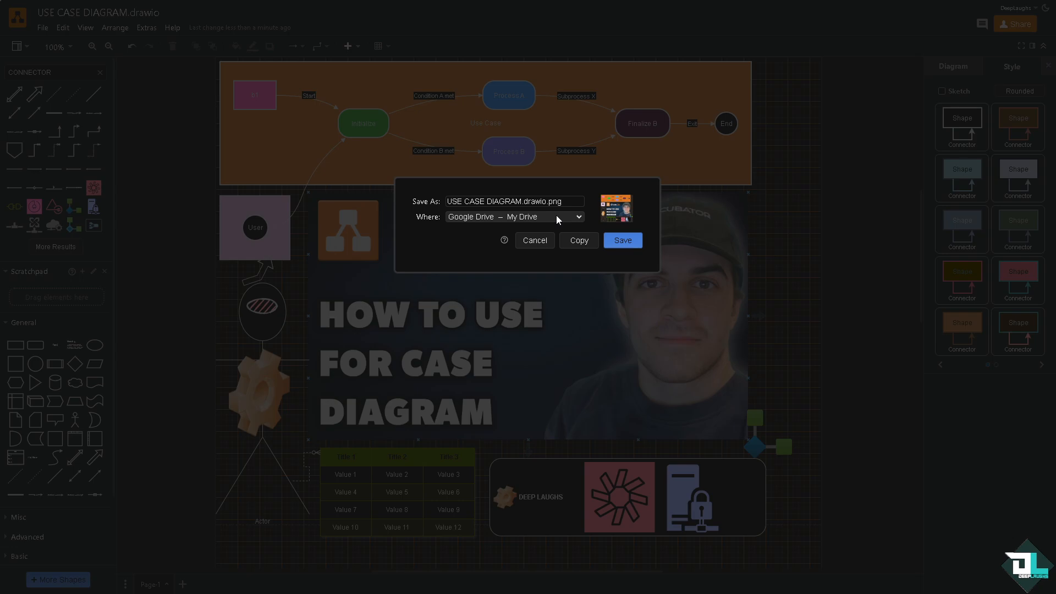
{"action": "left_click", "coordinate": [622, 241]}
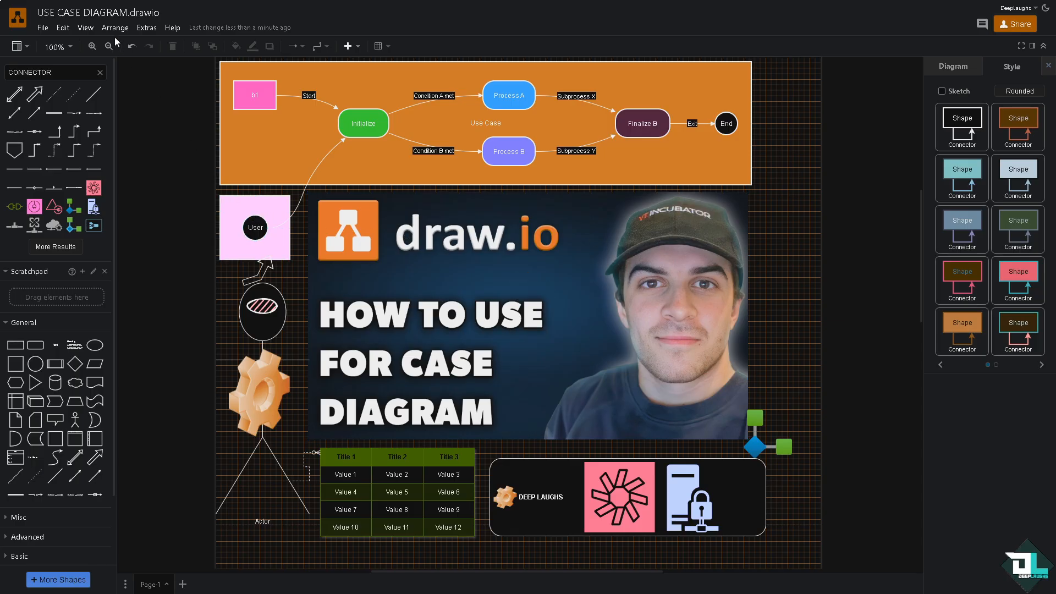
Step: Publish the diagram as a link requiring authorization, with automatic links, lightbox, copy editing, layers and tags, and preview it
{"action": "left_click", "coordinate": [43, 28]}
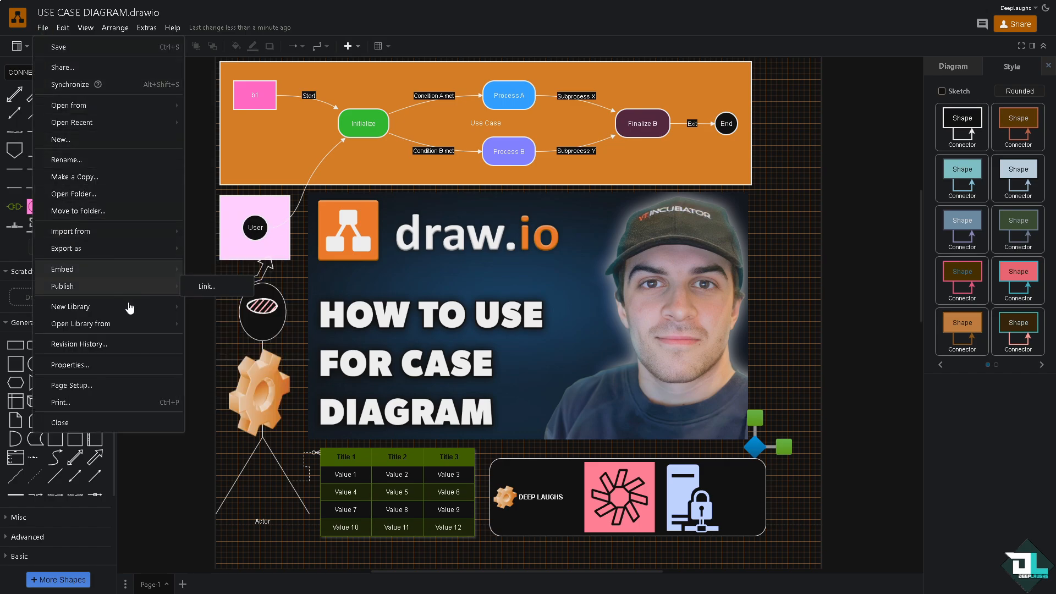
{"action": "mouse_move", "coordinate": [156, 291]}
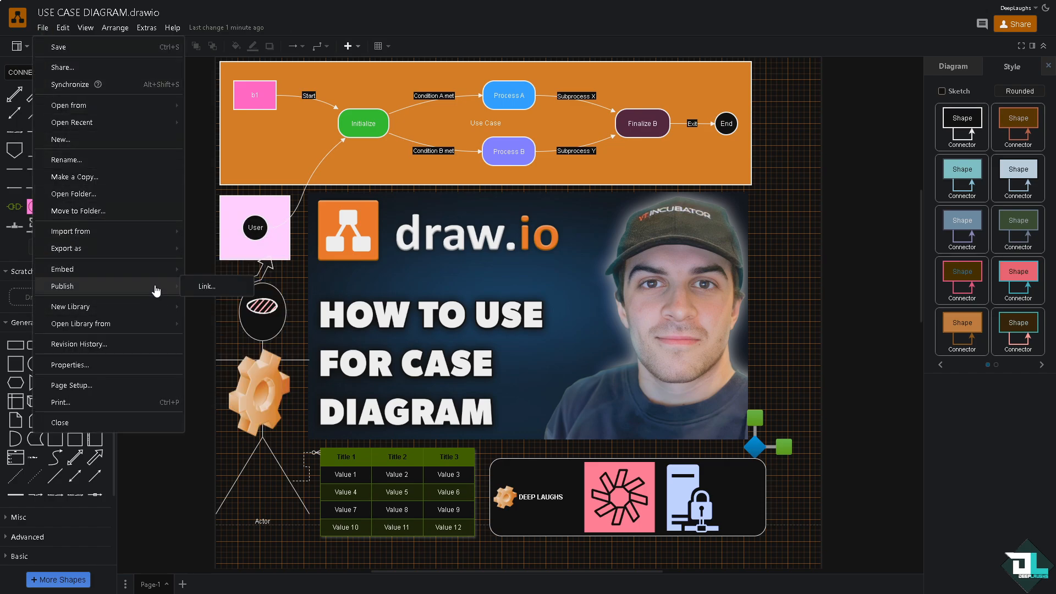
{"action": "left_click", "coordinate": [205, 286]}
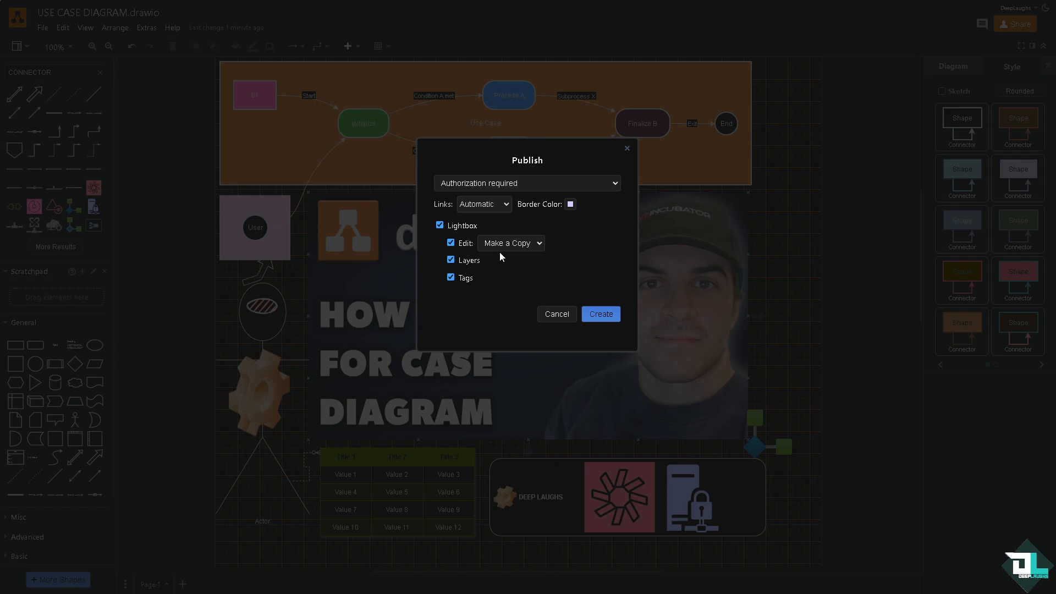
{"action": "left_click", "coordinate": [596, 314]}
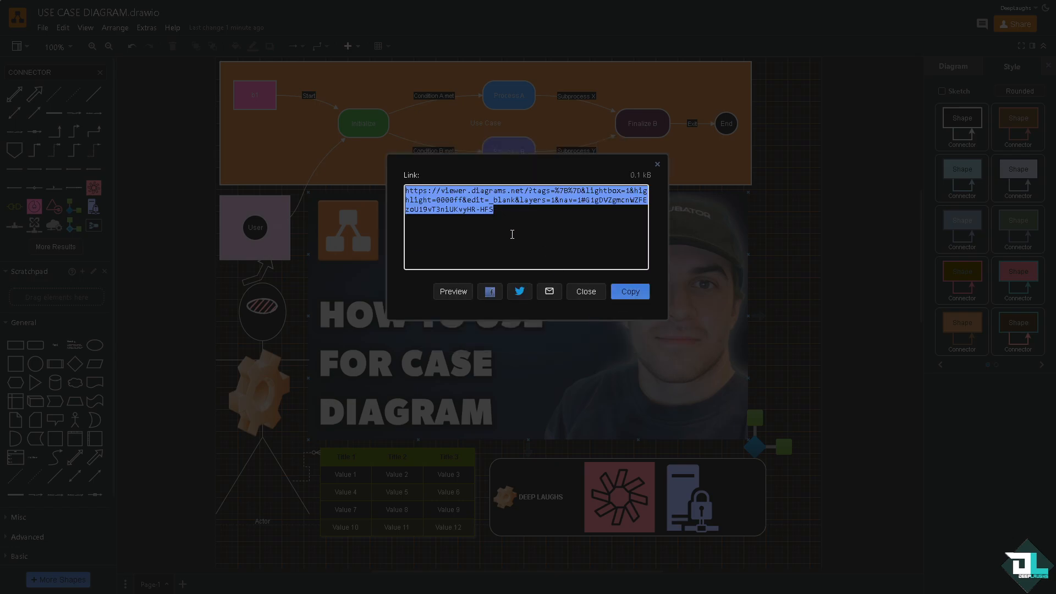
{"action": "left_click", "coordinate": [454, 291]}
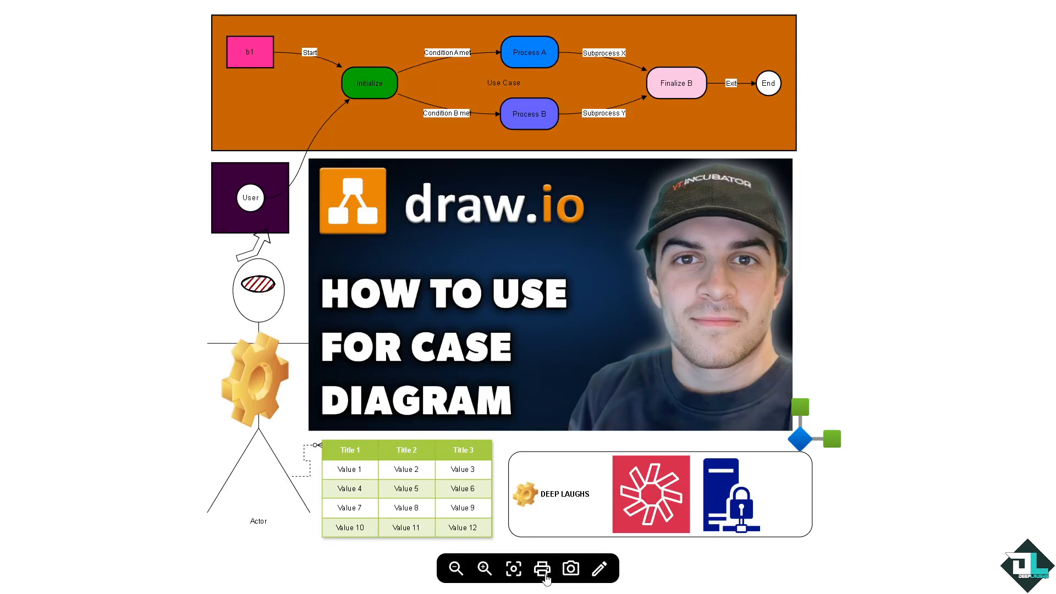
Step: Open the print settings for the previewed diagram
{"action": "left_click", "coordinate": [543, 570]}
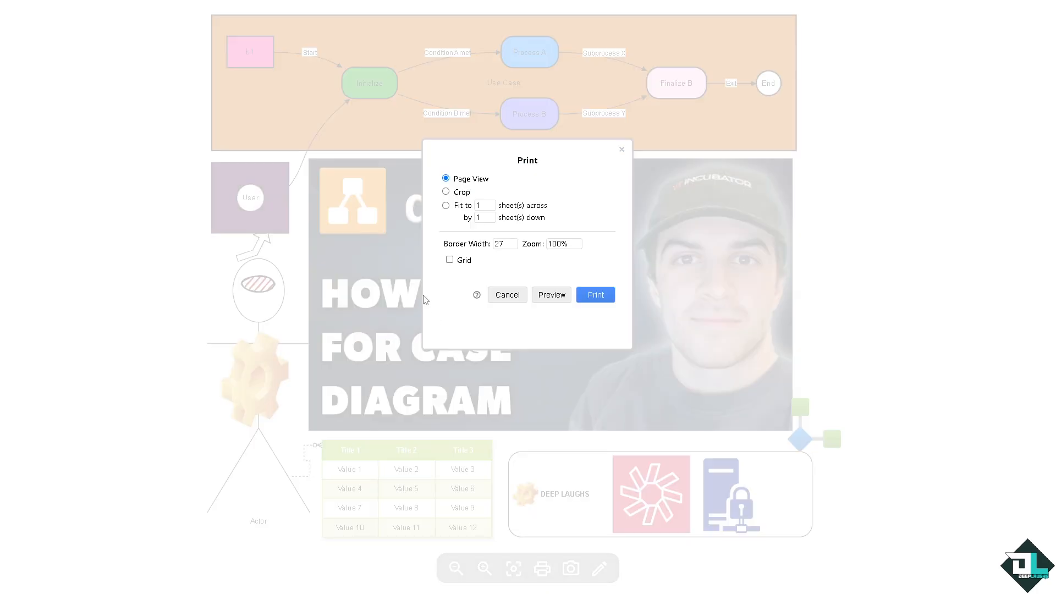